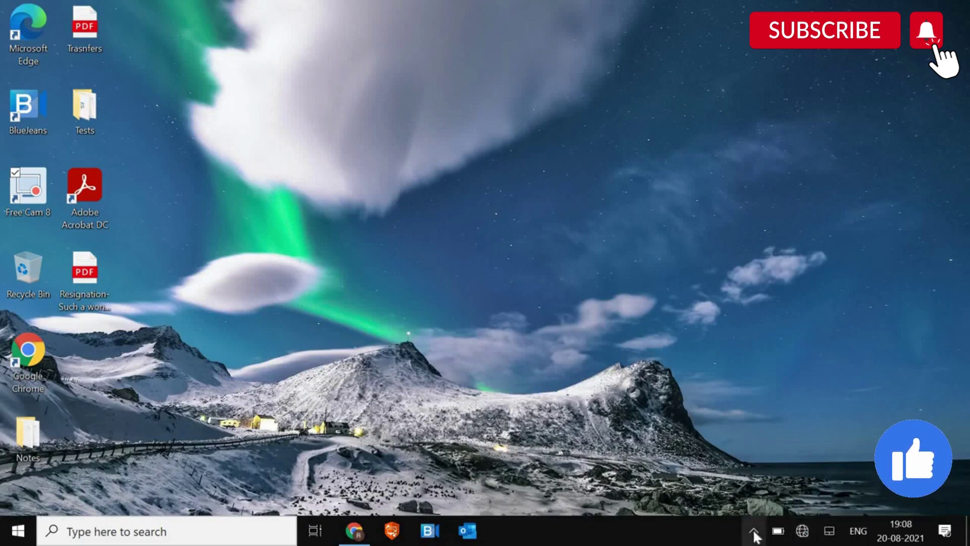
Step: Check the network status in the tray and on the Settings Network & Internet page
left_click(803, 531)
left_click(753, 531)
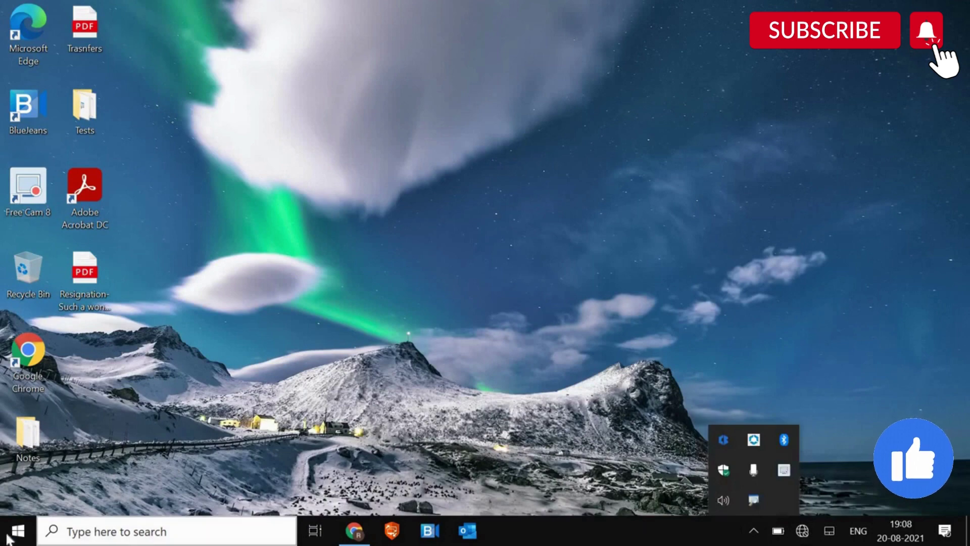
right_click(10, 536)
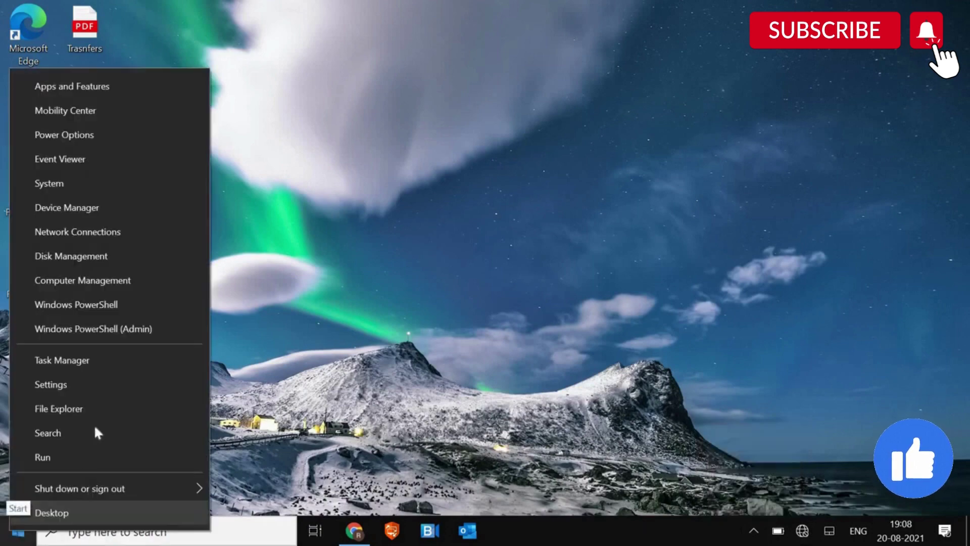
left_click(109, 386)
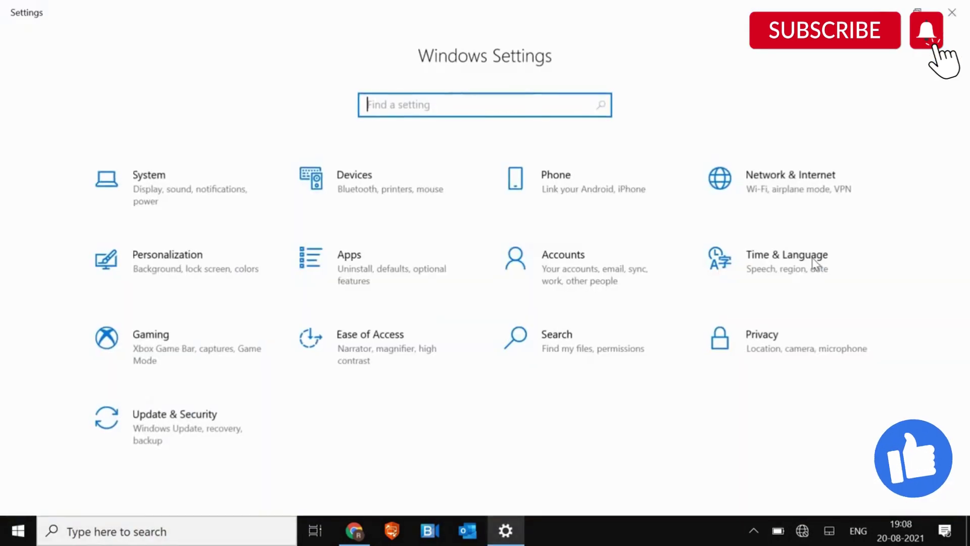
left_click(792, 195)
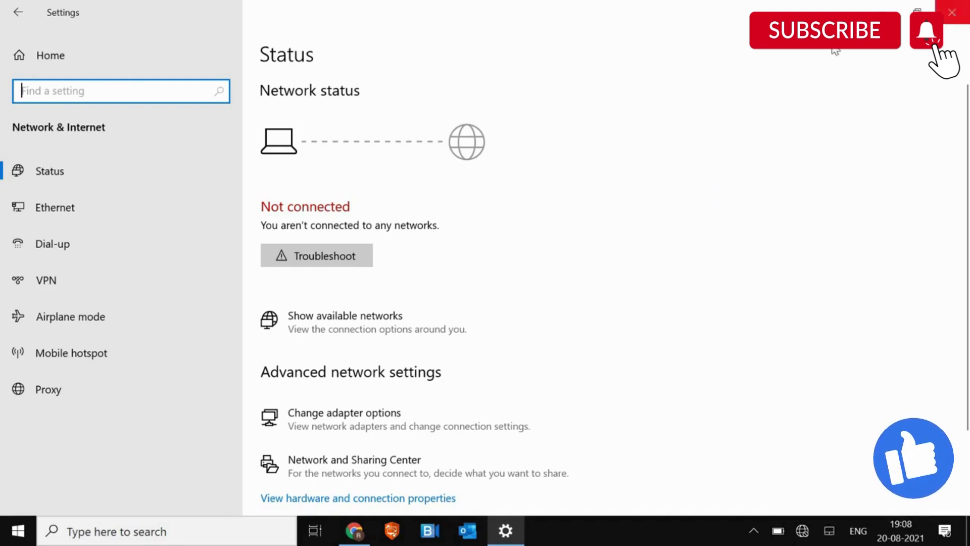
left_click(952, 12)
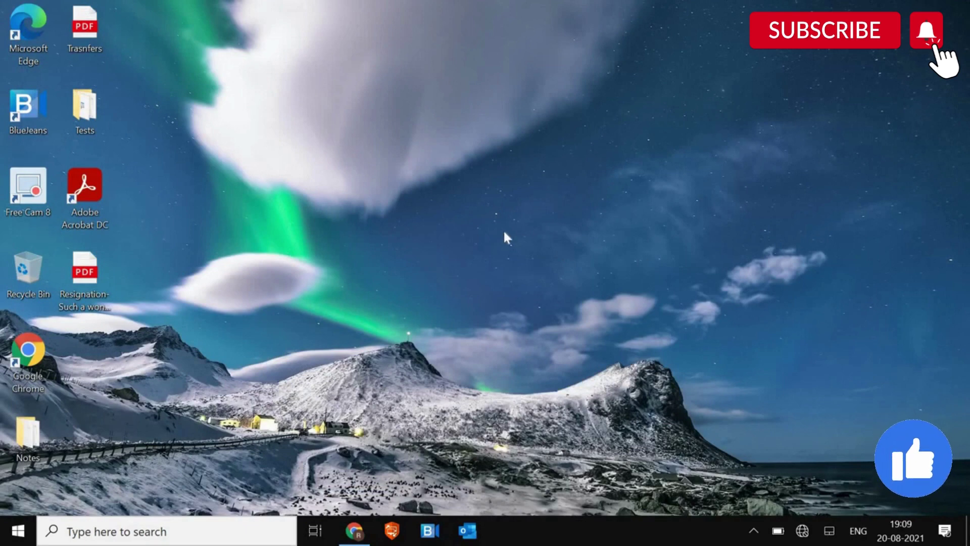
Step: Ping 127.1.1.1 from an administrator Command Prompt, then close it
left_click(107, 530)
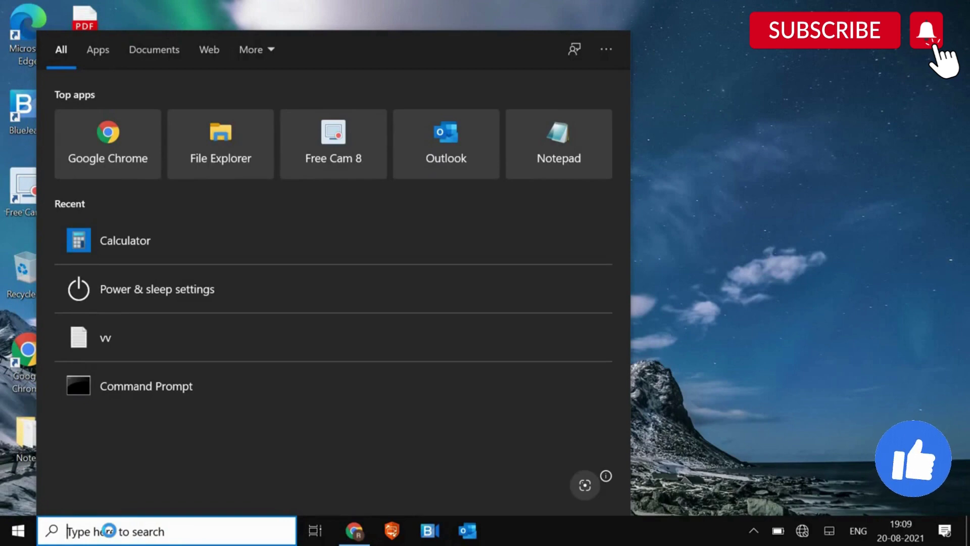
type("cmd")
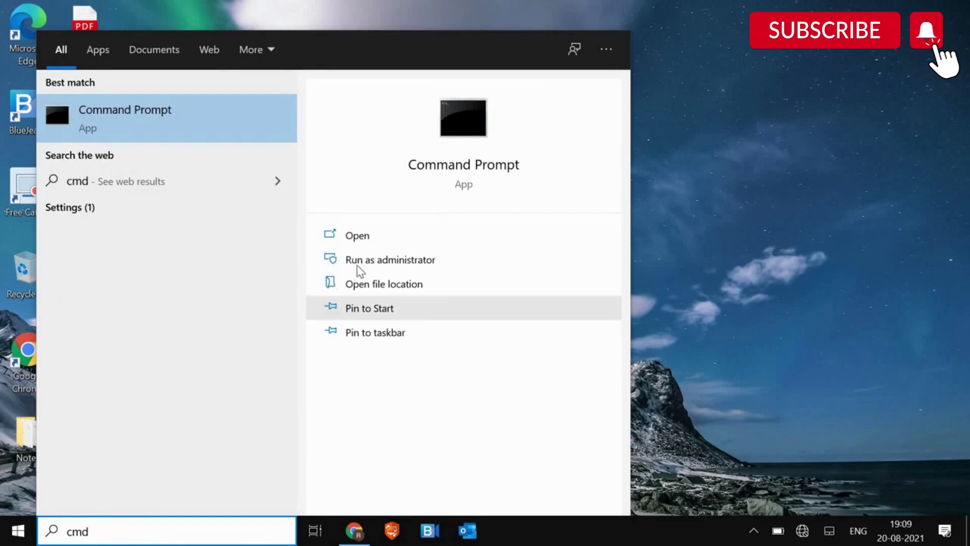
left_click(412, 260)
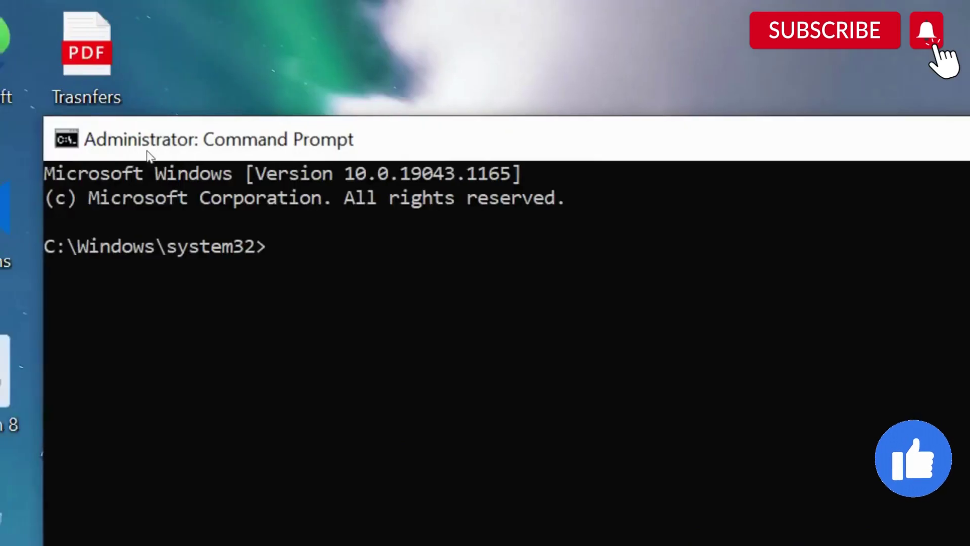
type("pi")
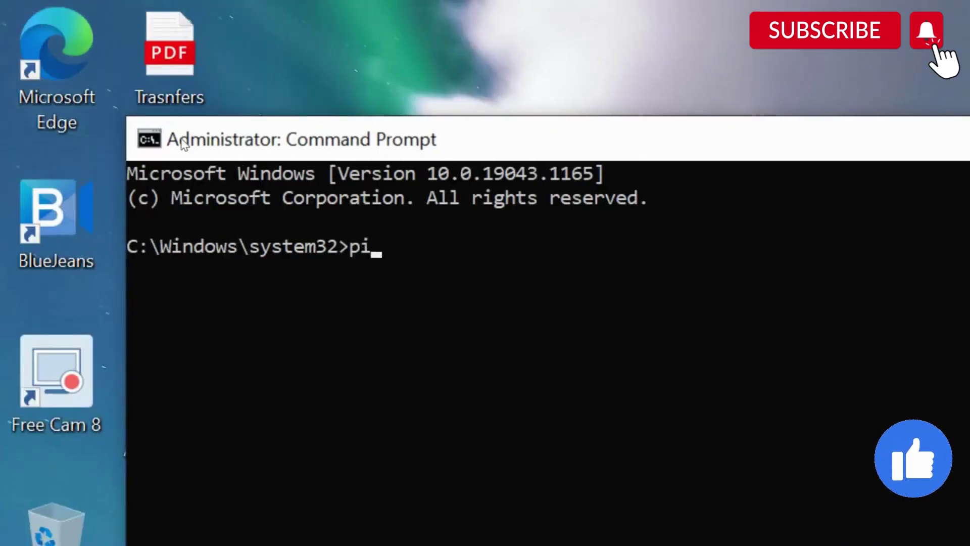
type("ng 12")
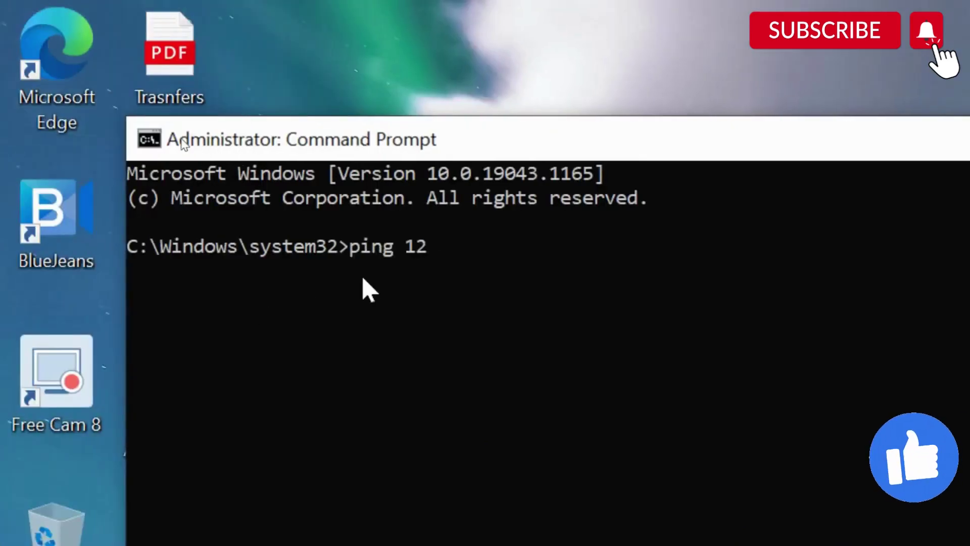
type("7.1.1.1")
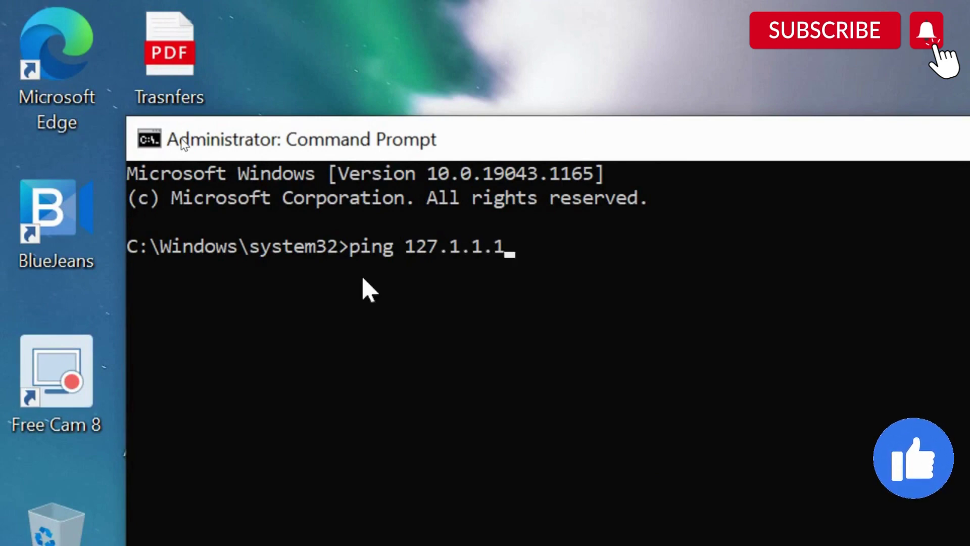
key("Return")
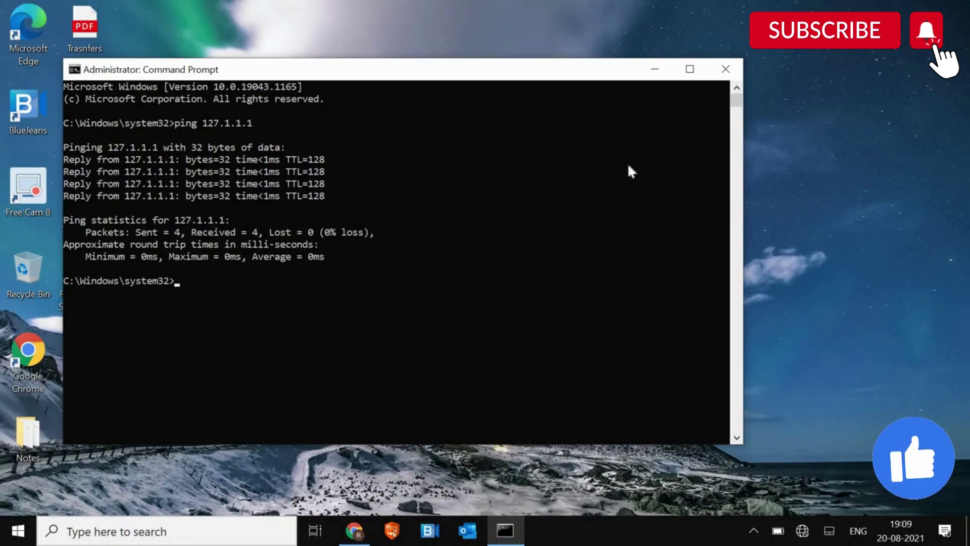
left_click(726, 69)
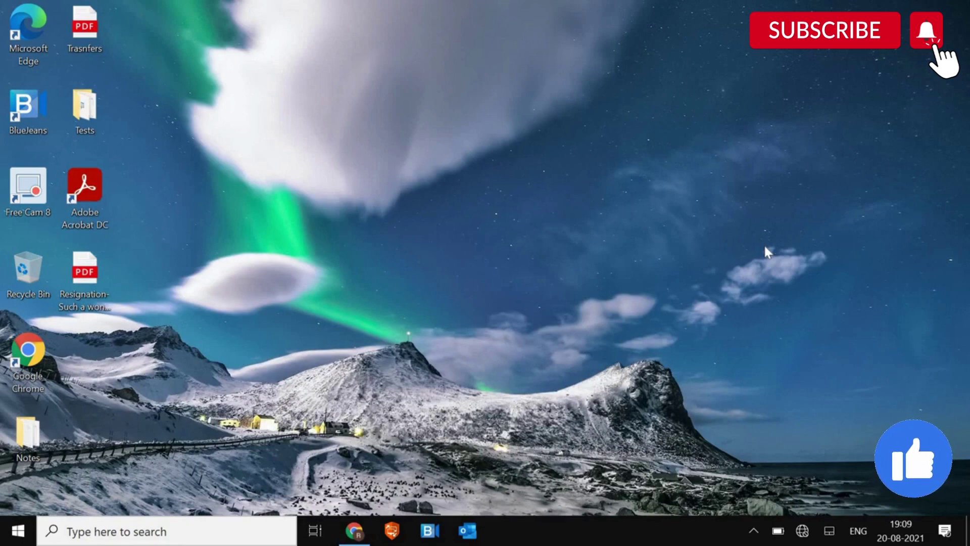
Step: Launch services.msc from Run and maximize the Services window
key("super+r")
type("se")
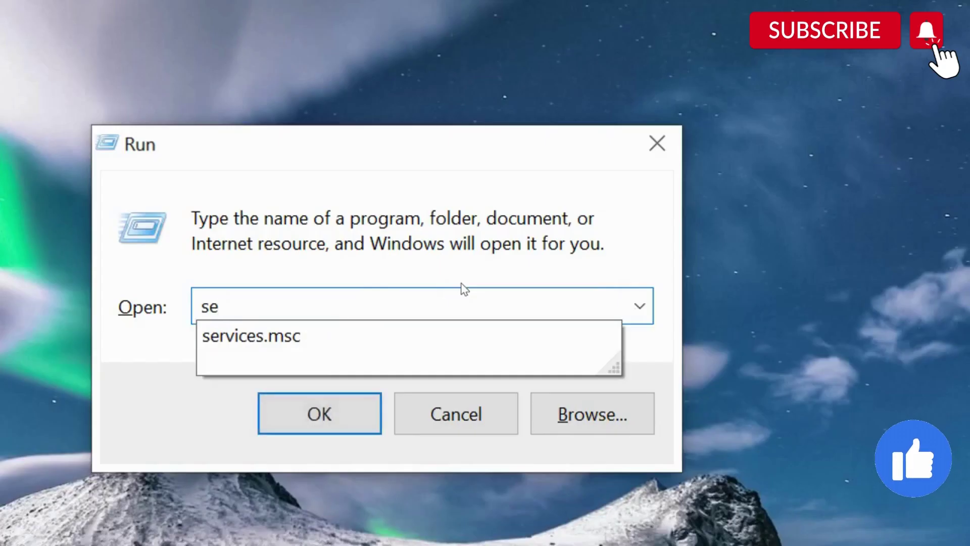
key("Down")
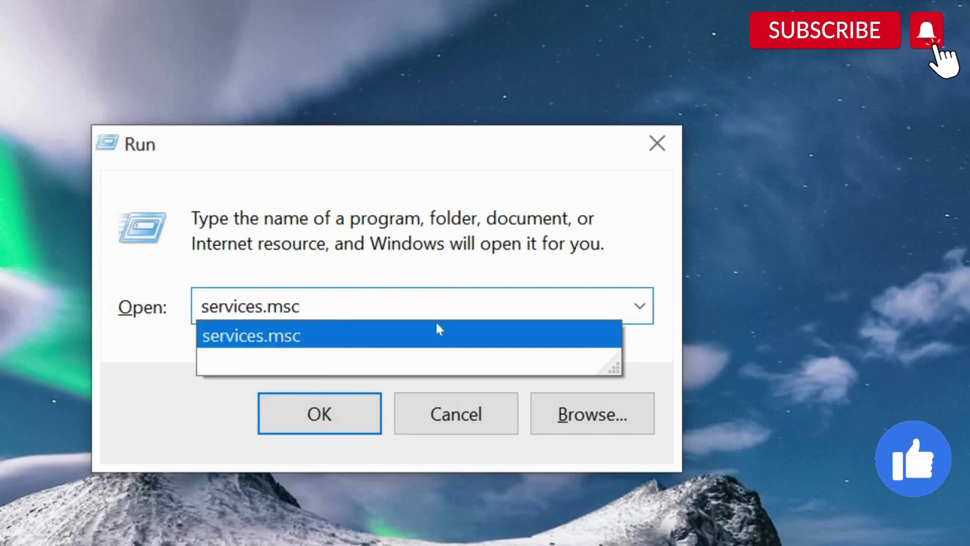
left_click(286, 418)
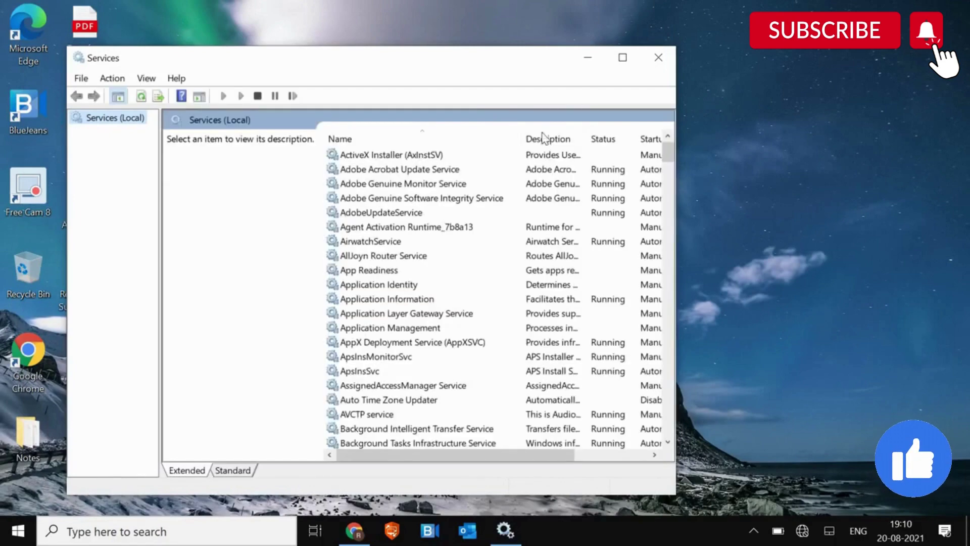
left_click(620, 59)
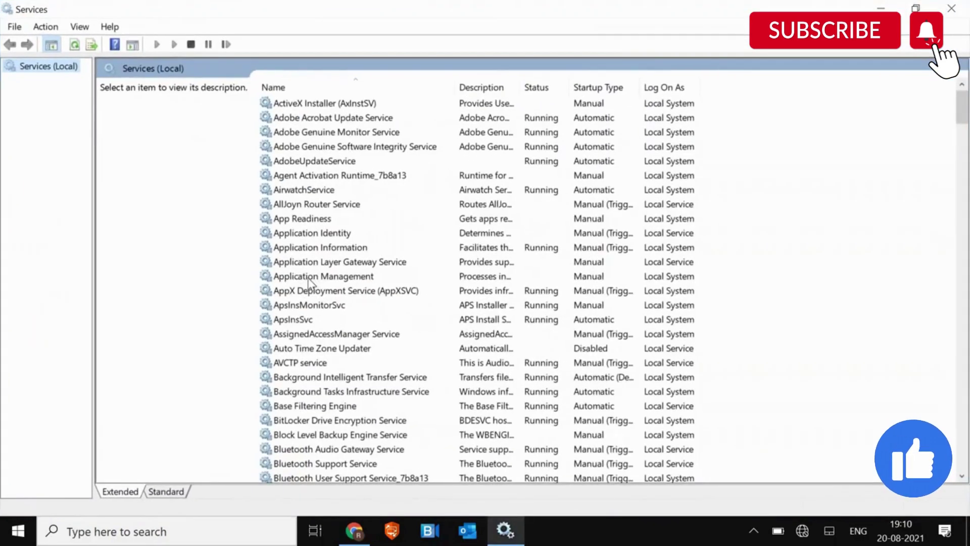
Step: Keep WLAN AutoConfig's startup type Automatic, apply it, and close Services
left_click(308, 277)
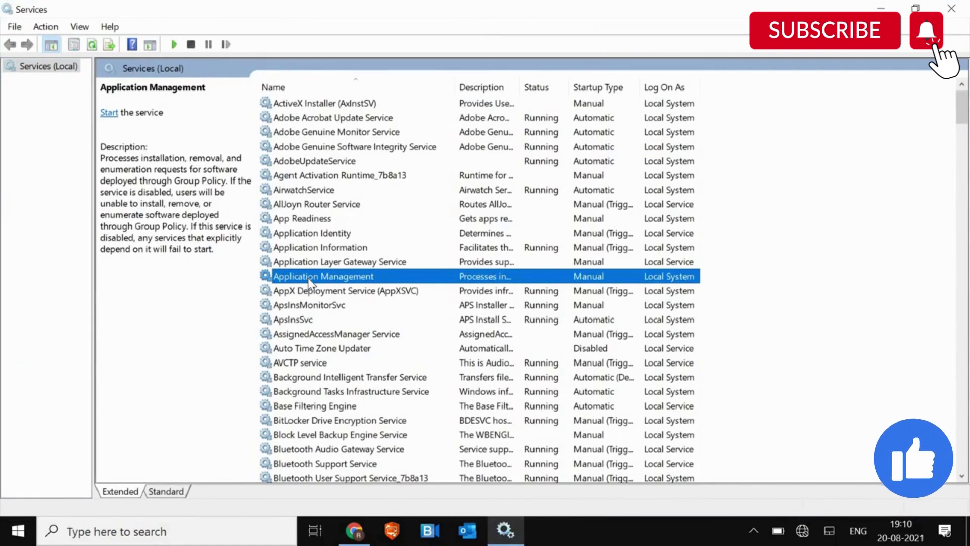
type("wl")
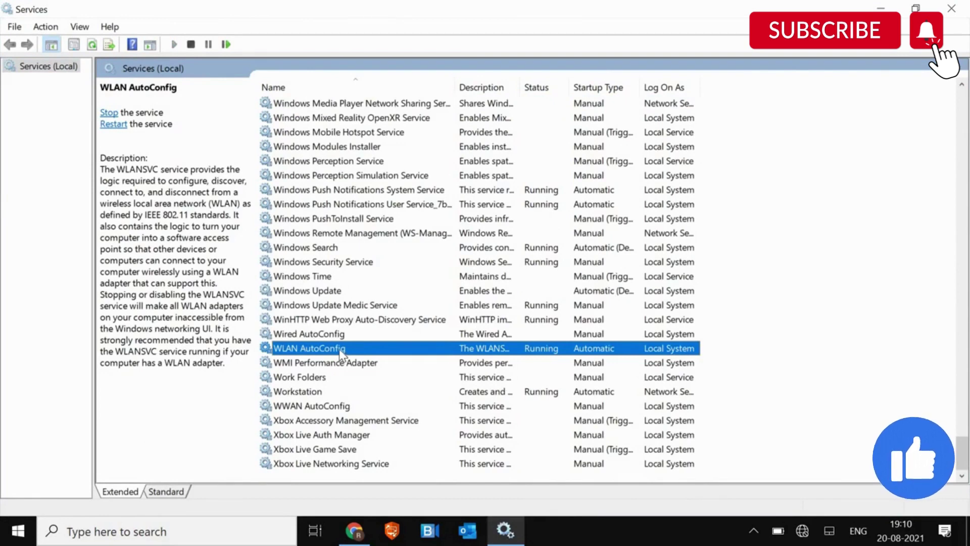
right_click(338, 349)
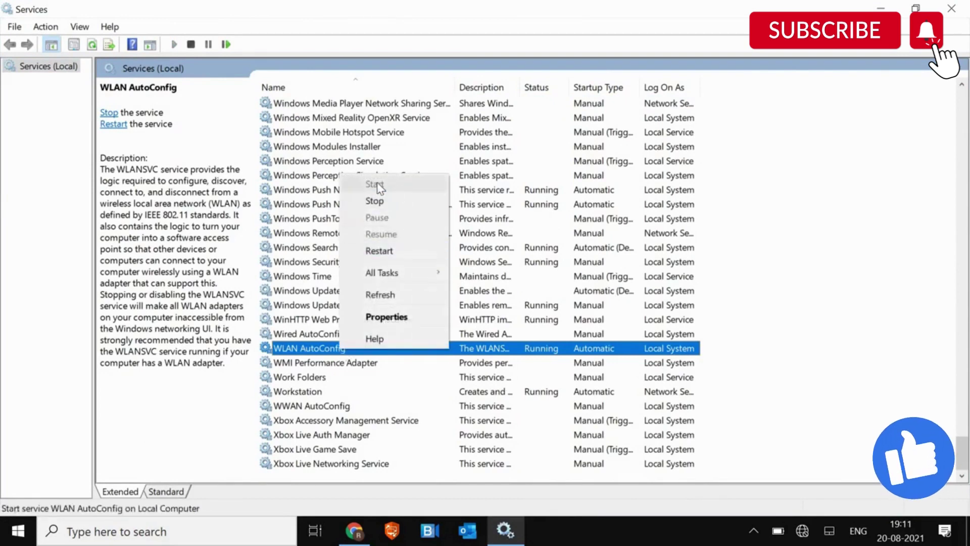
left_click(511, 352)
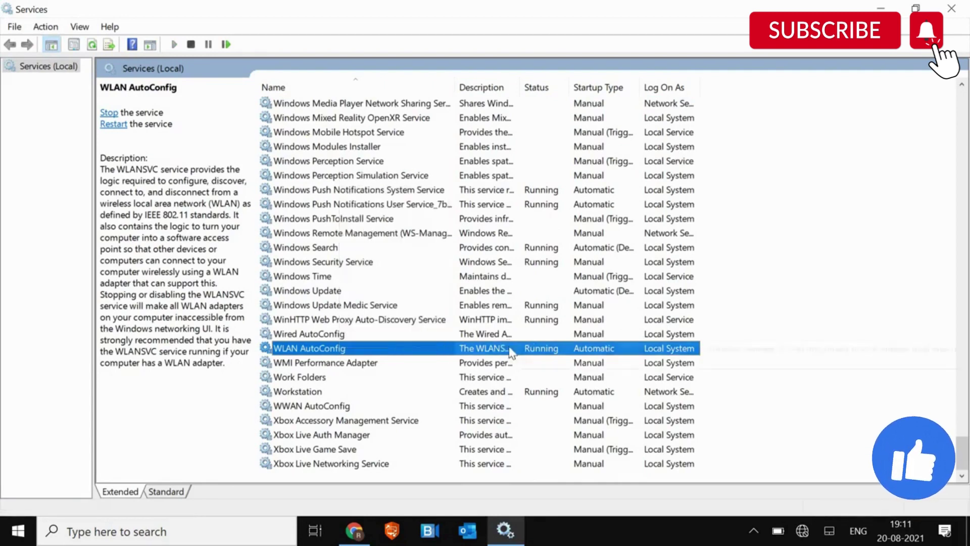
right_click(510, 350)
left_click(553, 316)
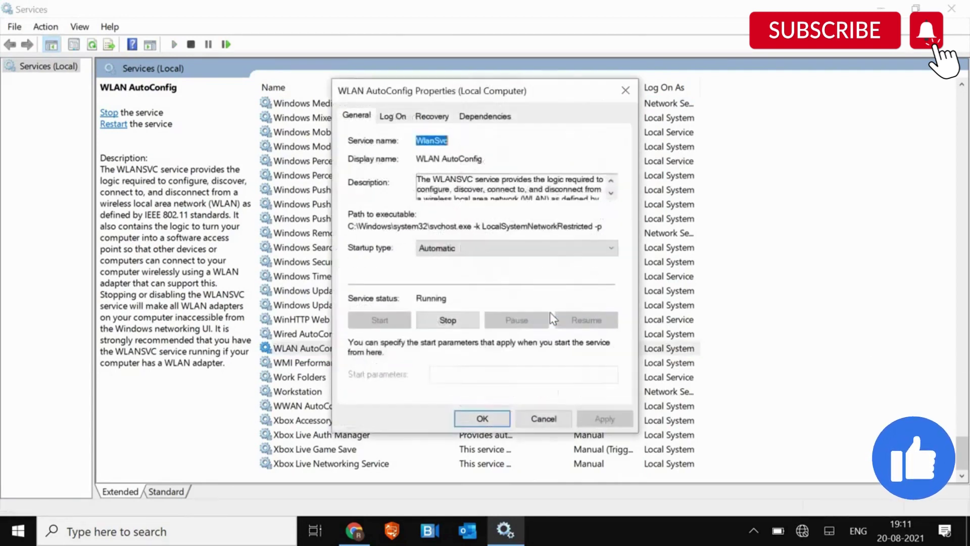
left_click(500, 248)
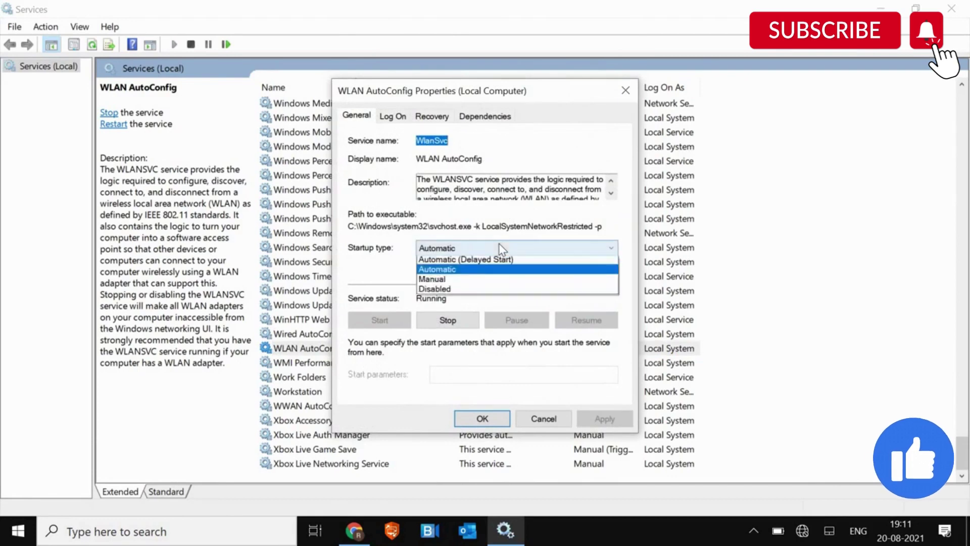
left_click(463, 269)
left_click(601, 418)
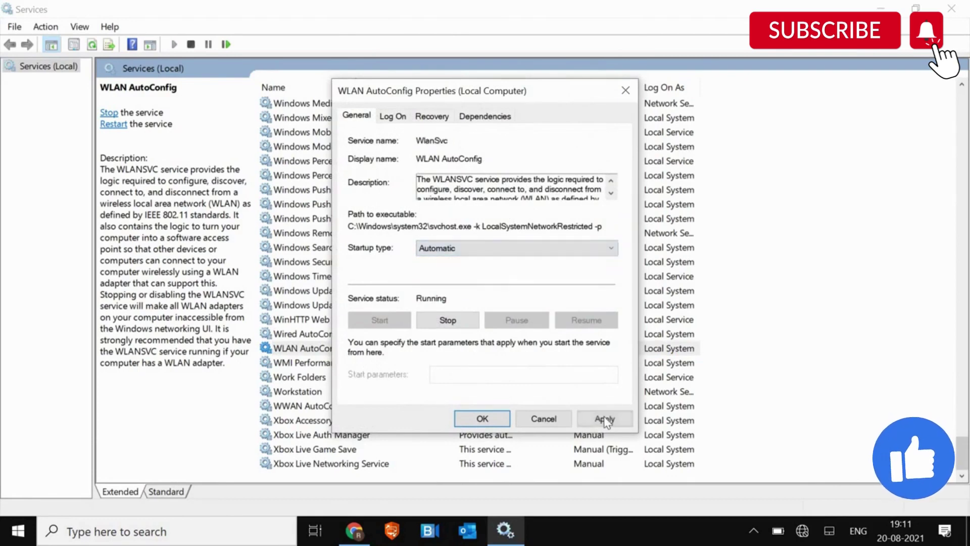
left_click(486, 418)
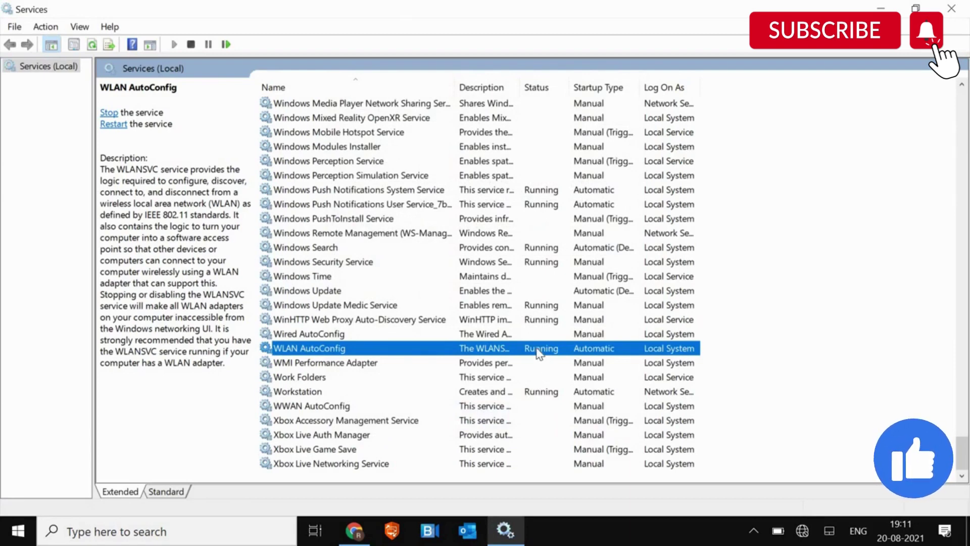
key("alt+F4")
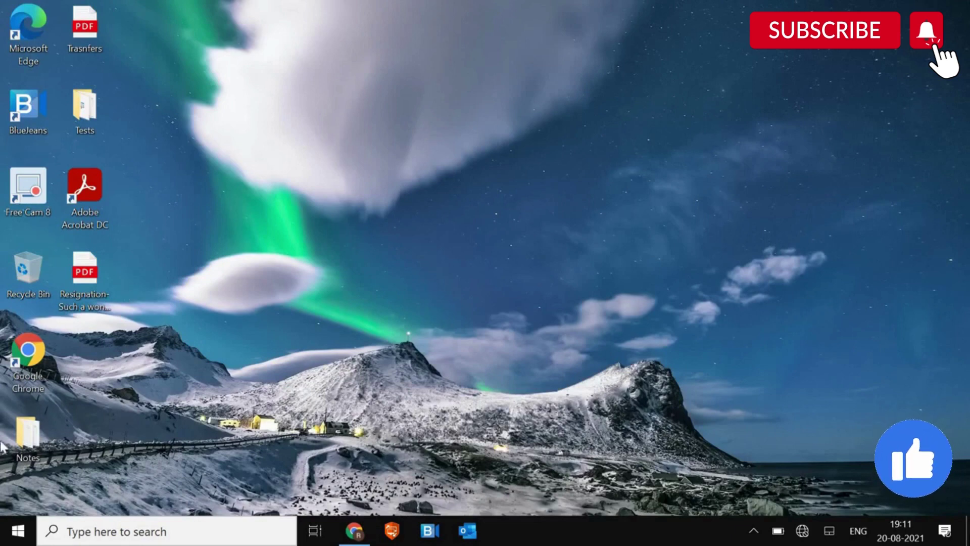
Step: Launch inetcpl.cpl and restore the Advanced tab settings to defaults, applying before closing
right_click(21, 529)
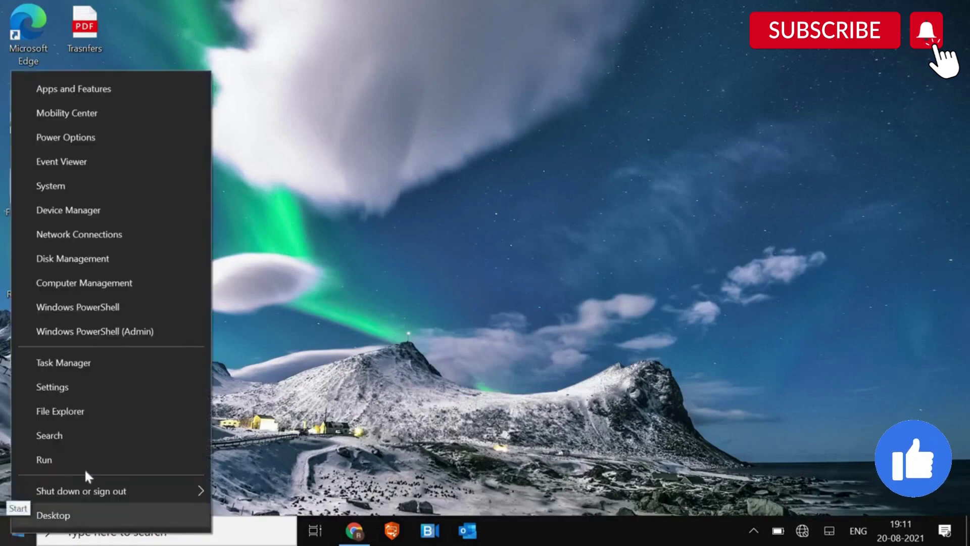
left_click(48, 459)
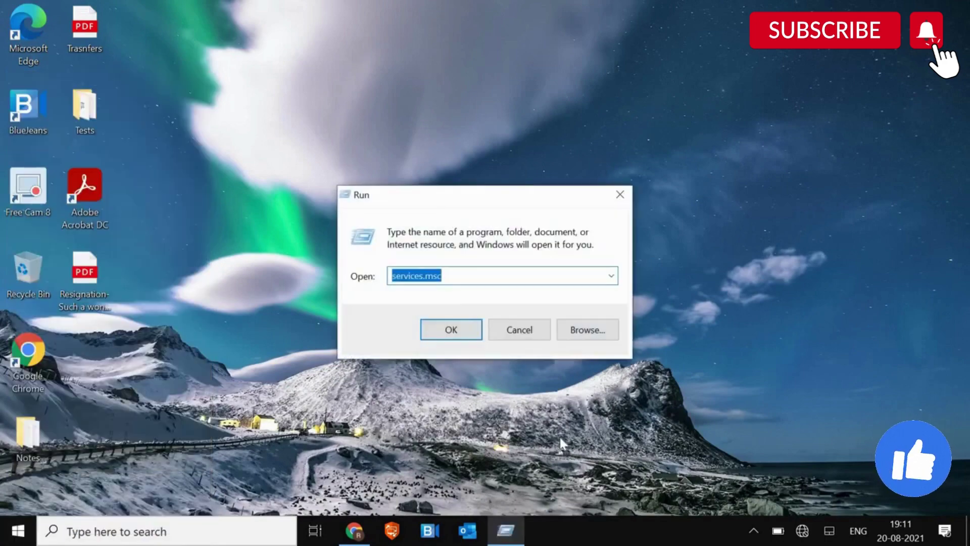
key("super")
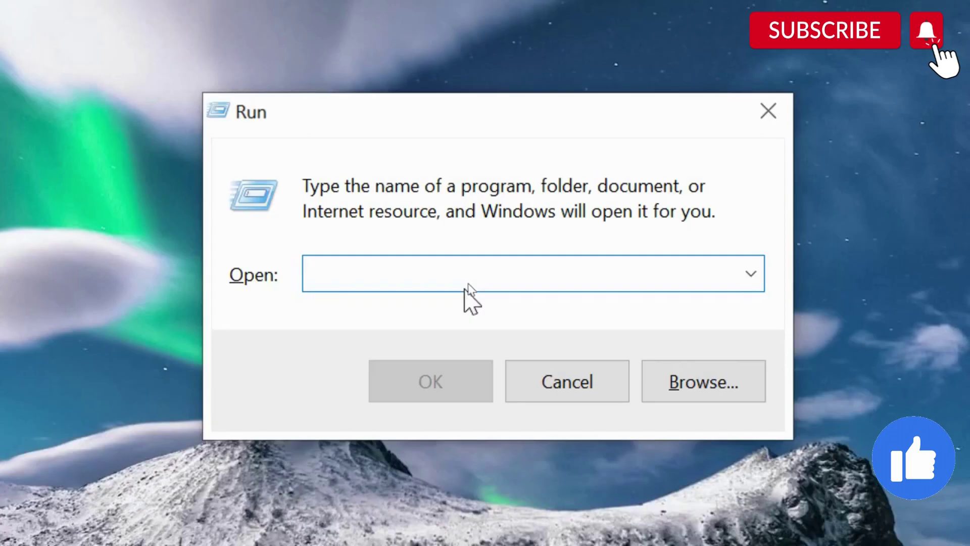
type("inet")
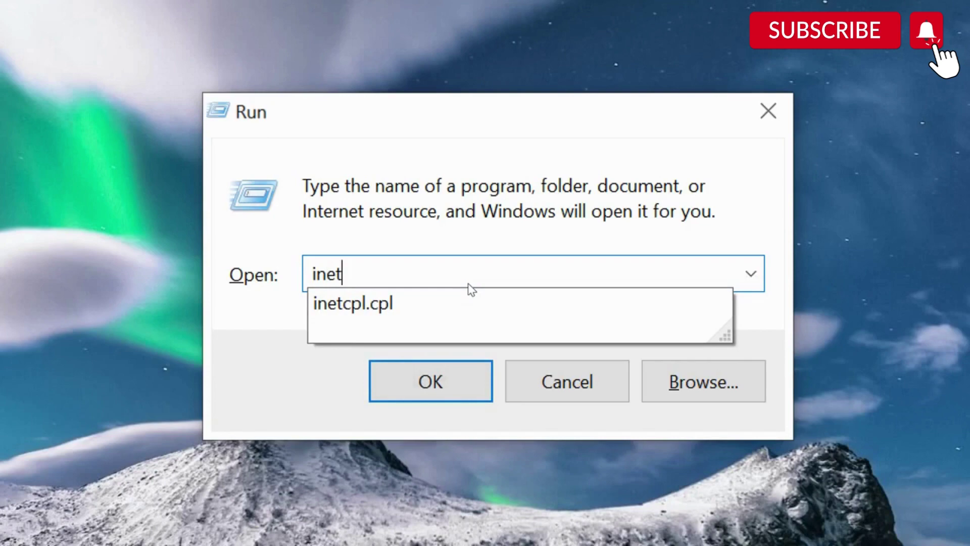
key("Down")
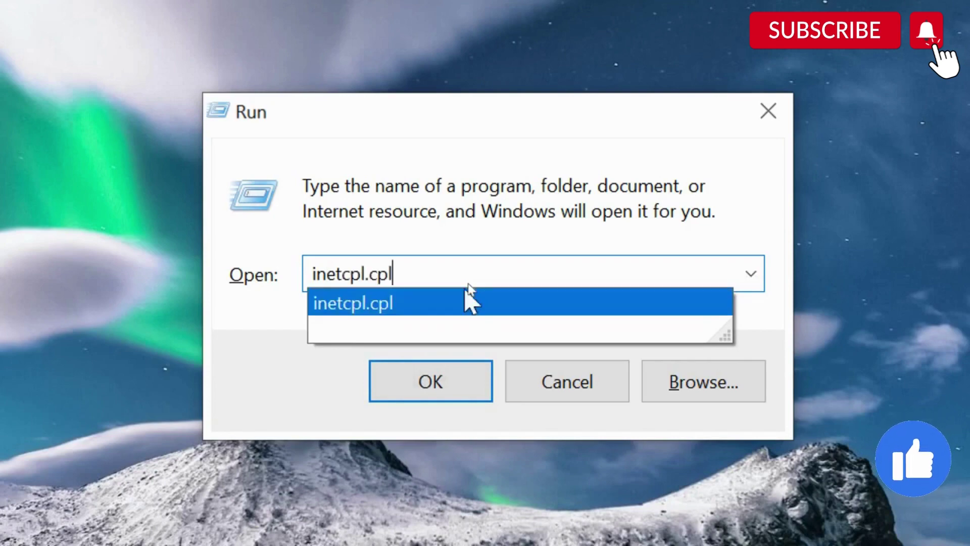
key("Return")
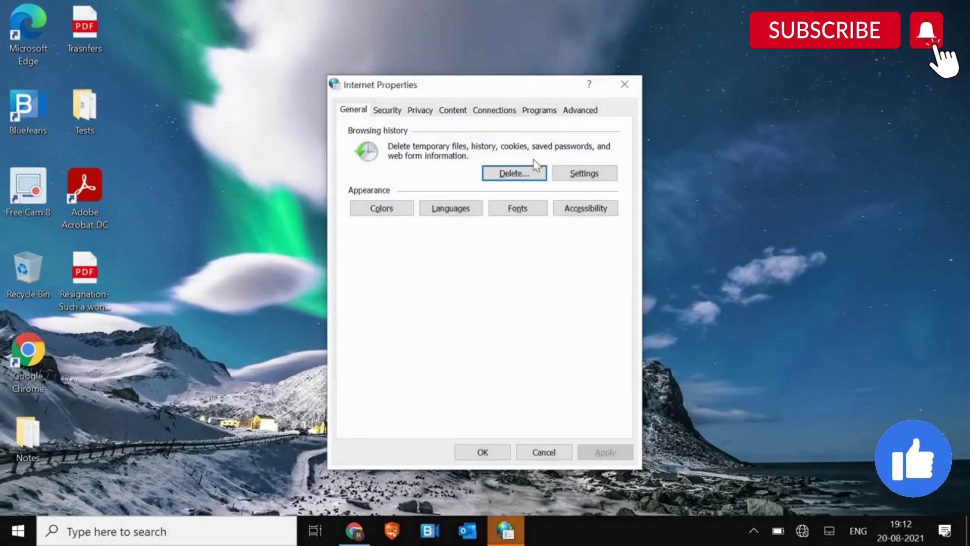
left_click(582, 110)
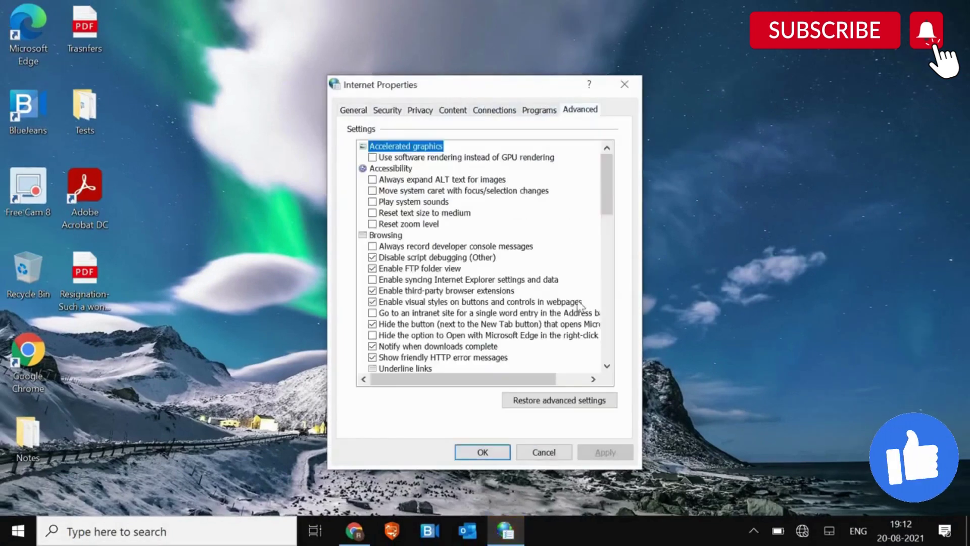
left_click(564, 400)
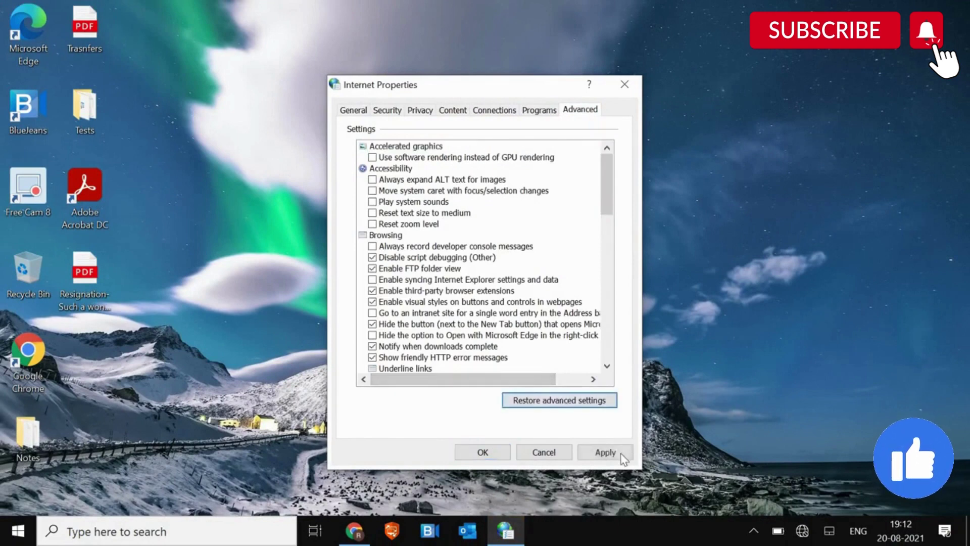
left_click(604, 452)
left_click(498, 454)
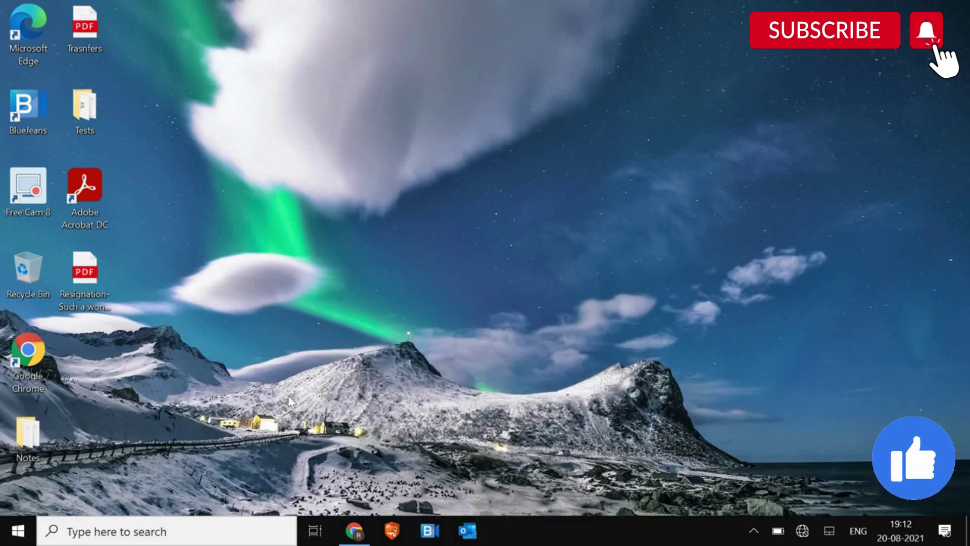
right_click(22, 526)
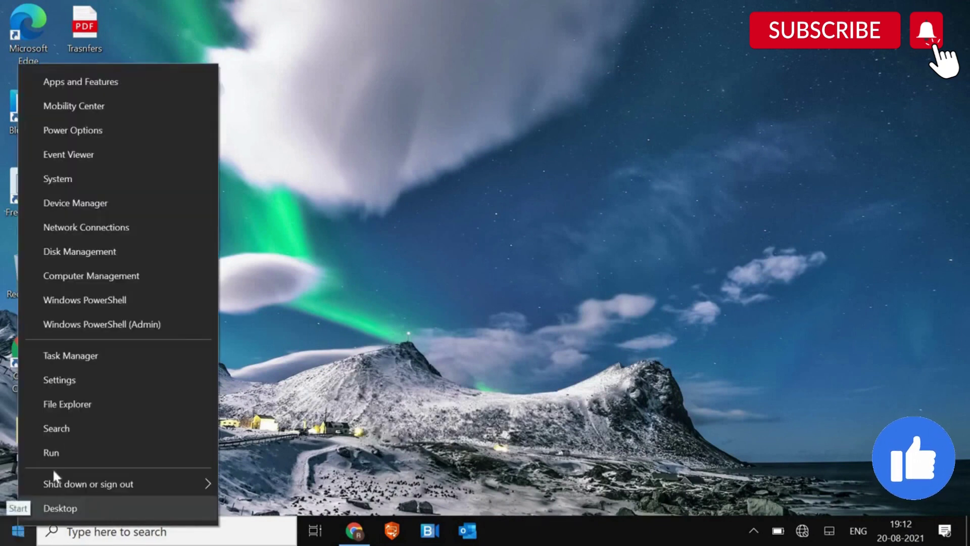
left_click(83, 204)
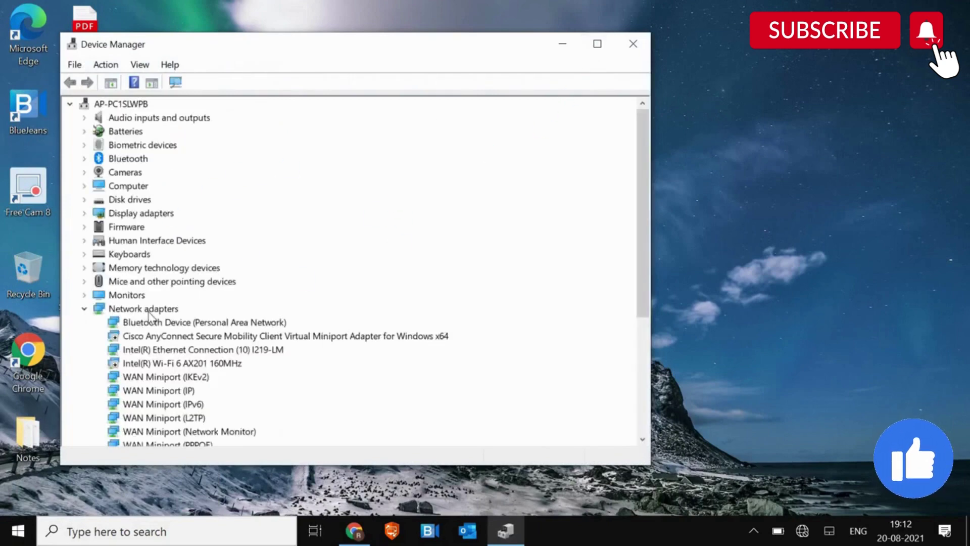
left_click(147, 309)
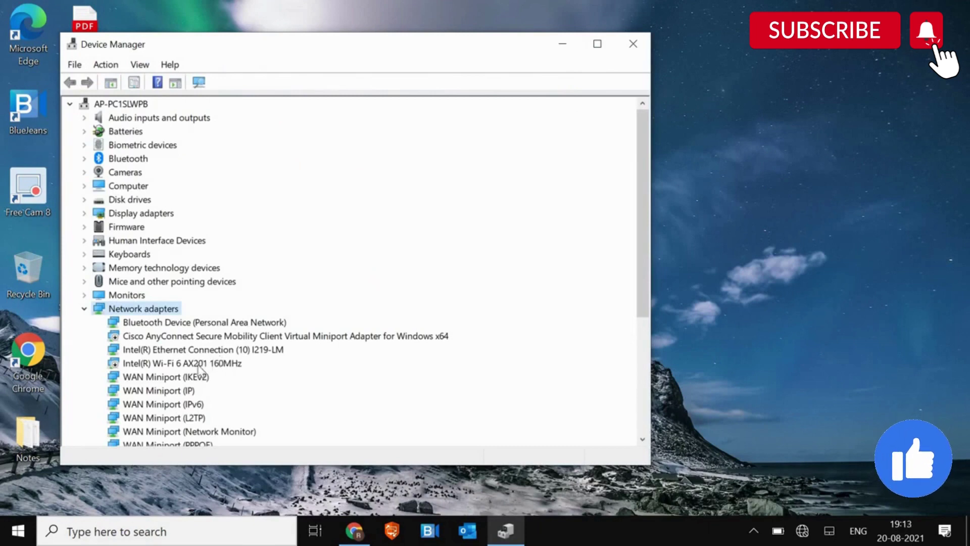
left_click(198, 367)
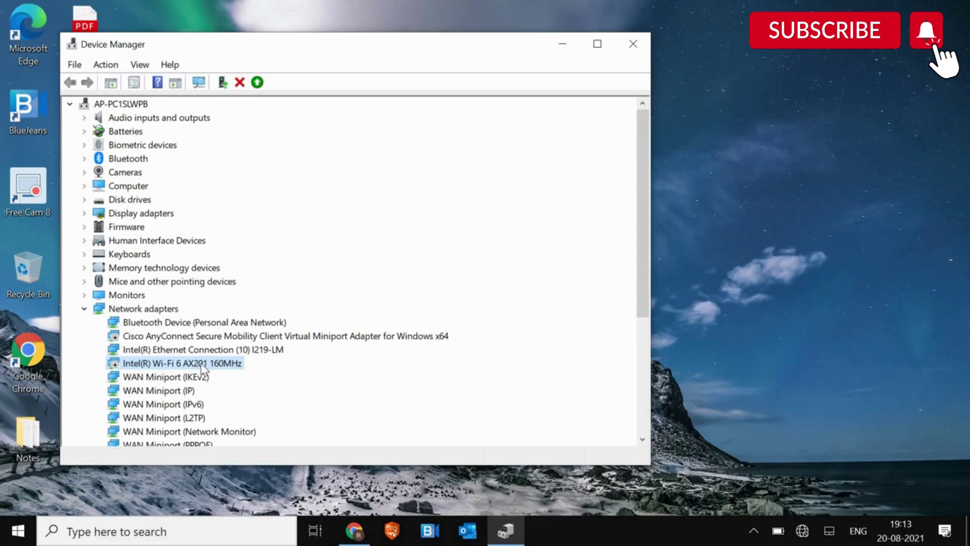
right_click(201, 368)
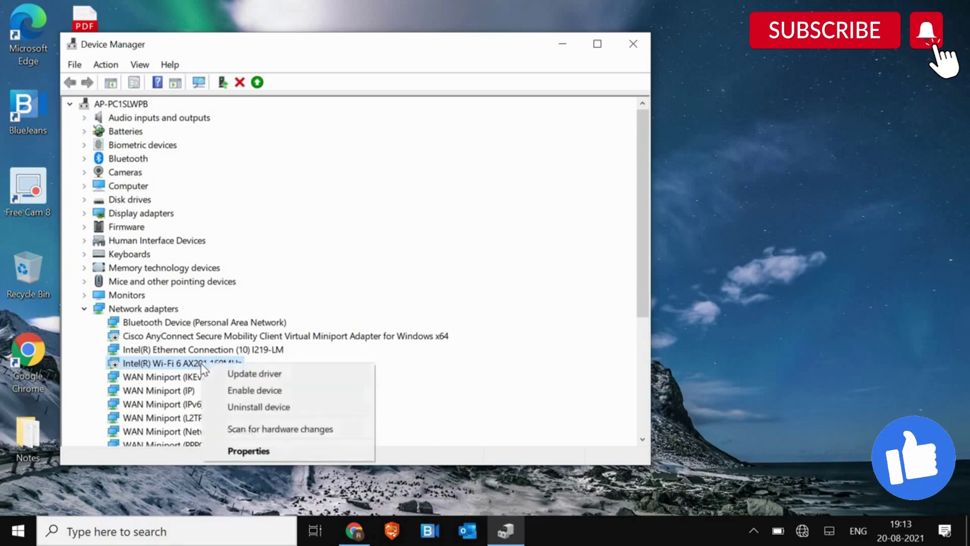
left_click(268, 373)
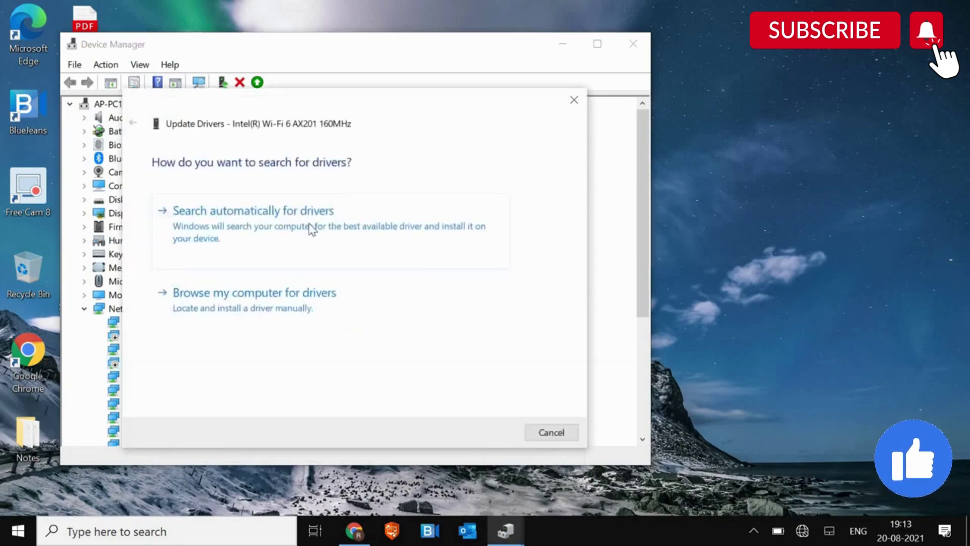
left_click(319, 224)
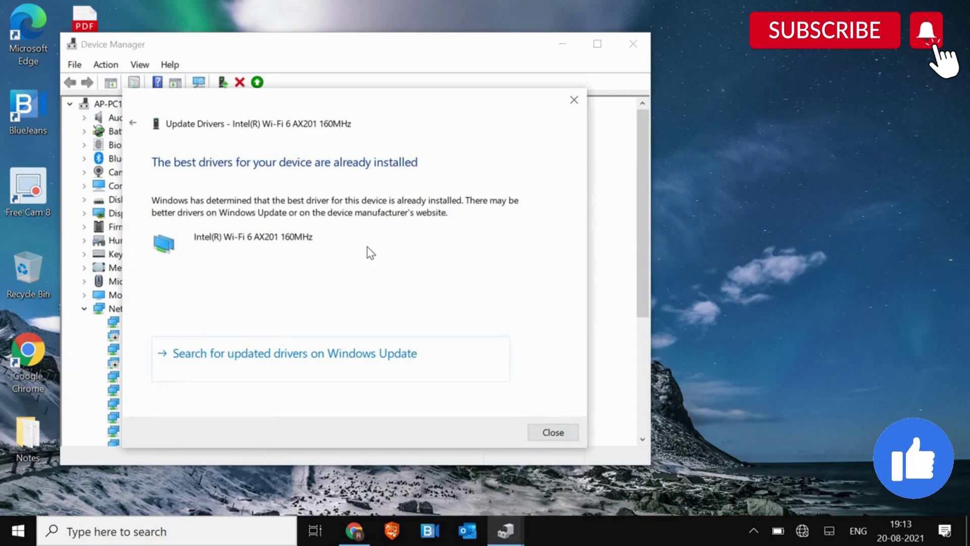
left_click(544, 433)
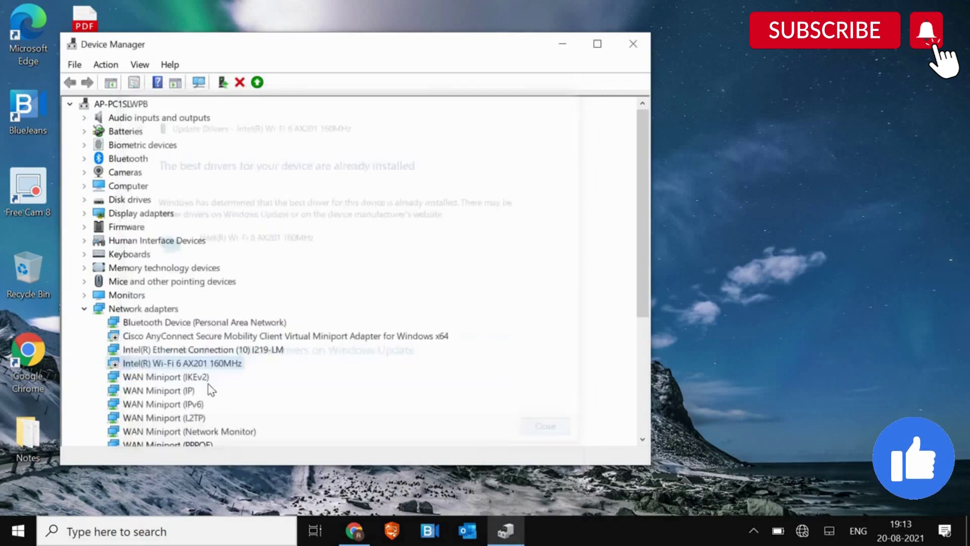
right_click(207, 362)
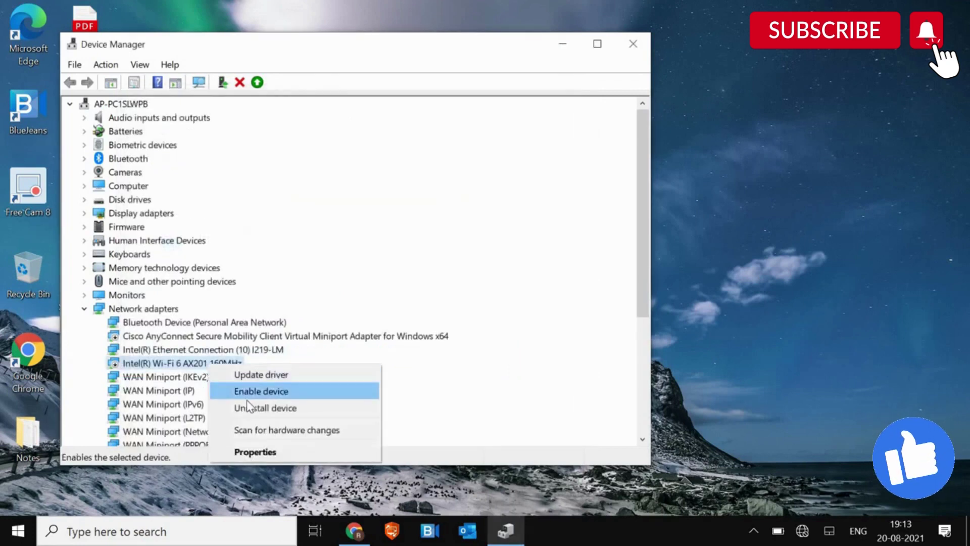
left_click(253, 374)
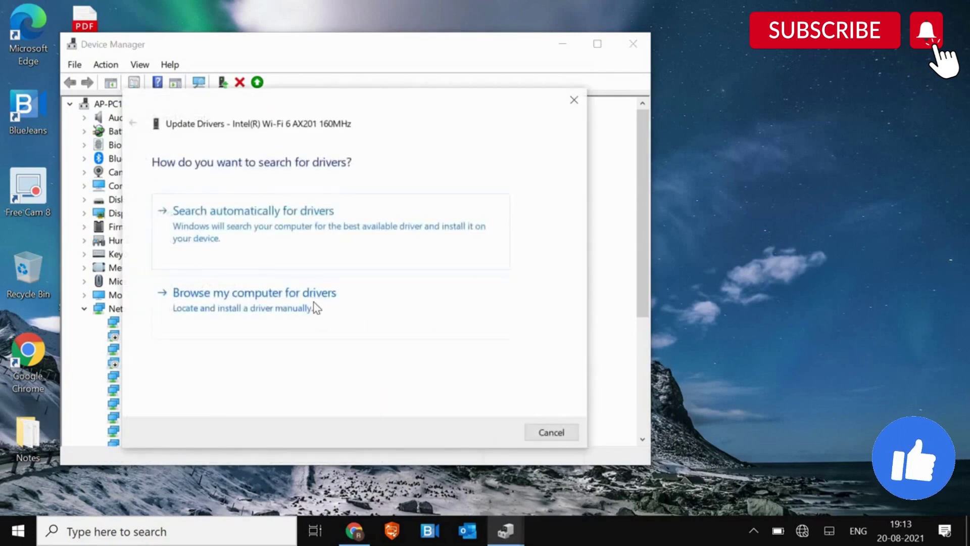
left_click(303, 298)
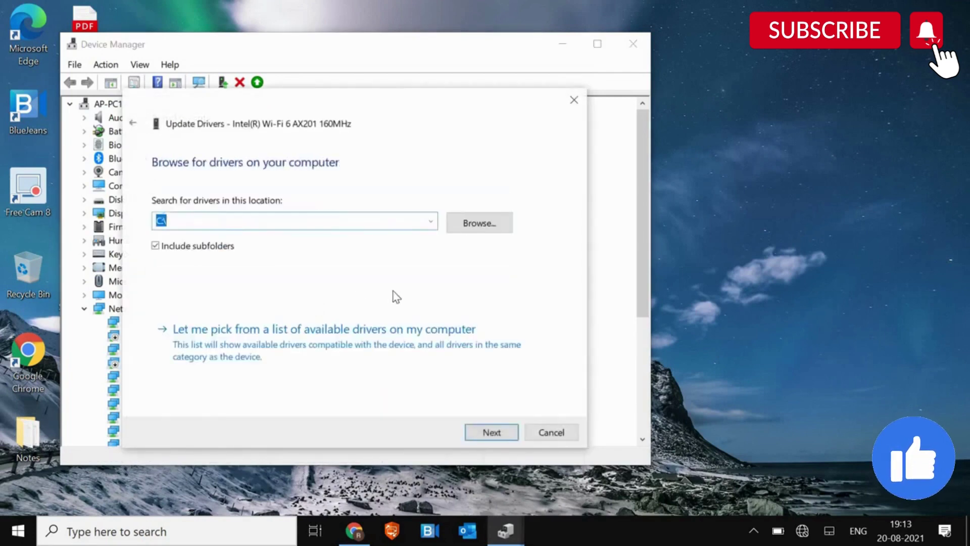
left_click(251, 343)
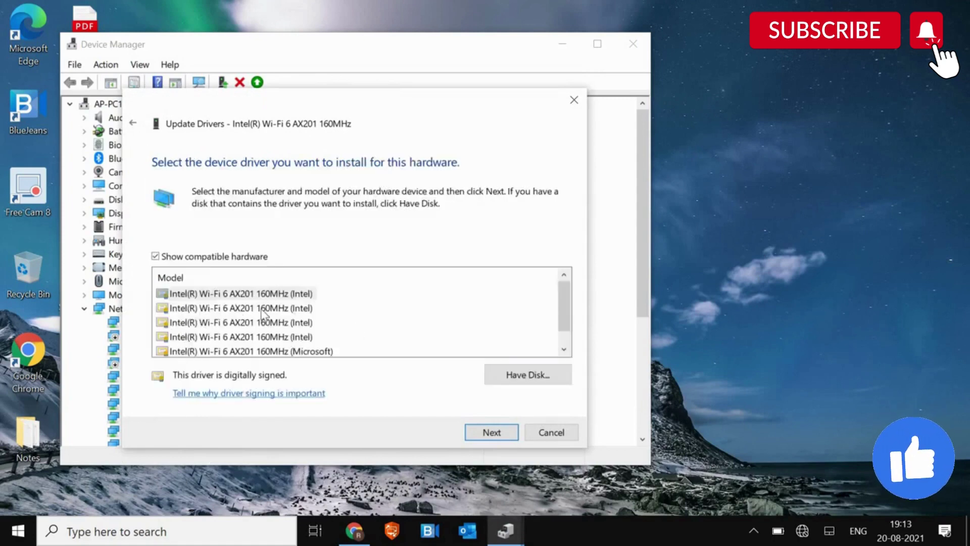
left_click(262, 309)
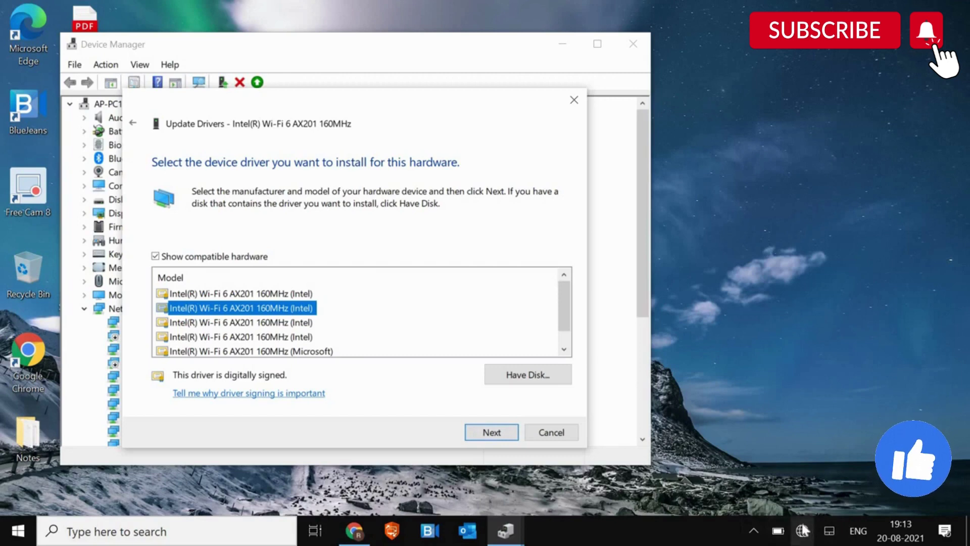
mouse_move(803, 529)
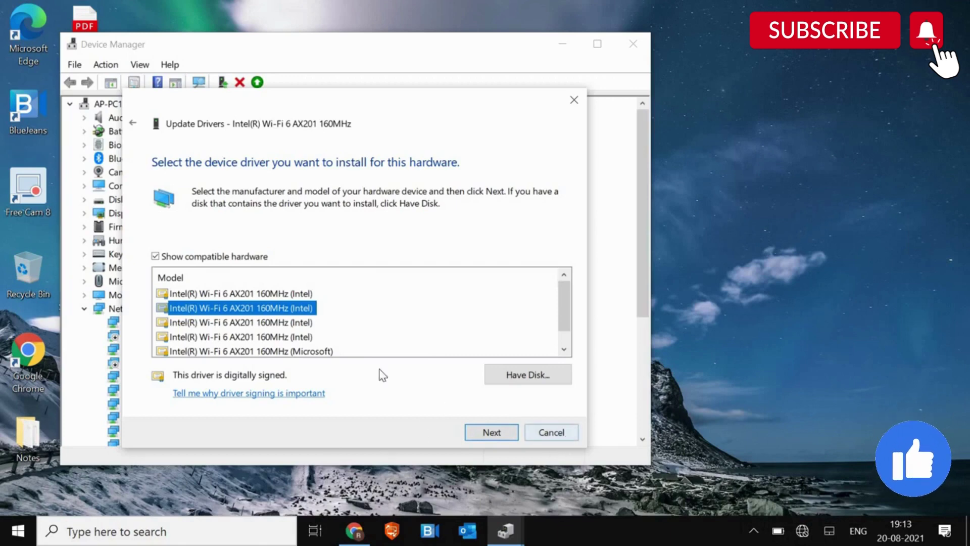
scroll(344, 337, "down", 1)
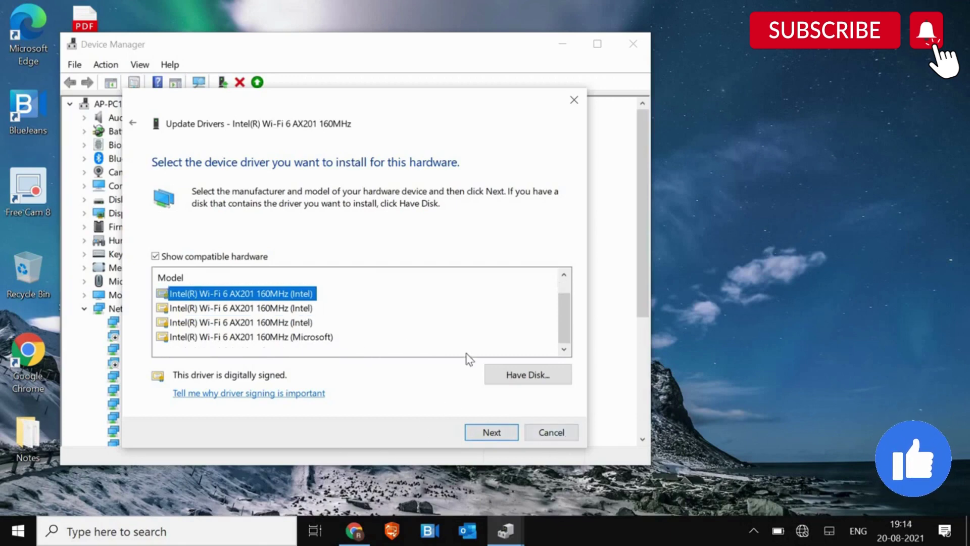
left_click(575, 437)
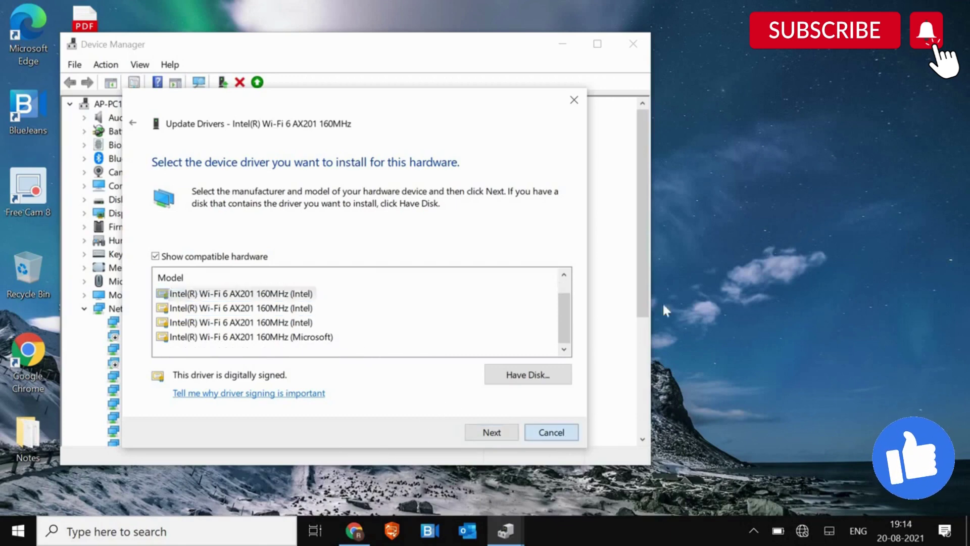
Step: Close Device Manager and go to the Network reset page in Network & Internet settings
left_click(633, 46)
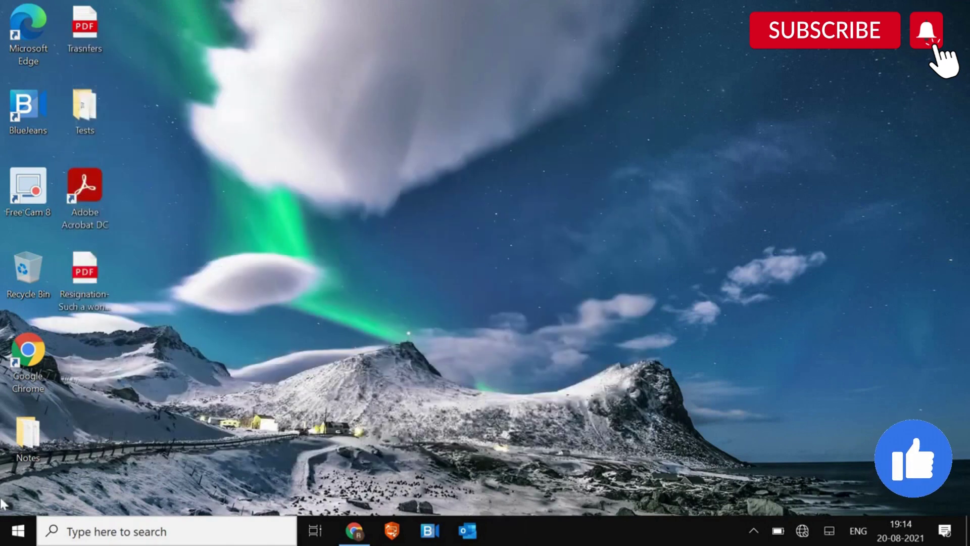
right_click(18, 531)
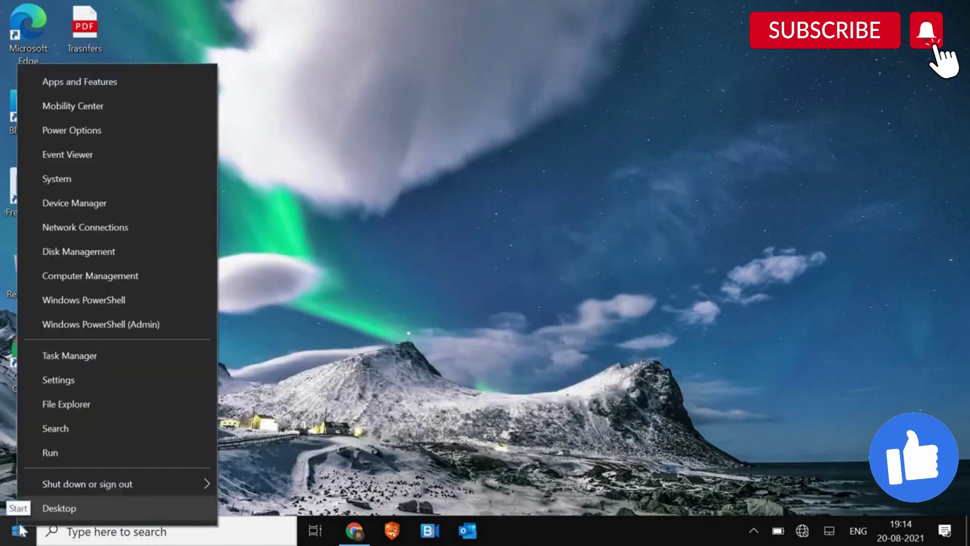
left_click(62, 379)
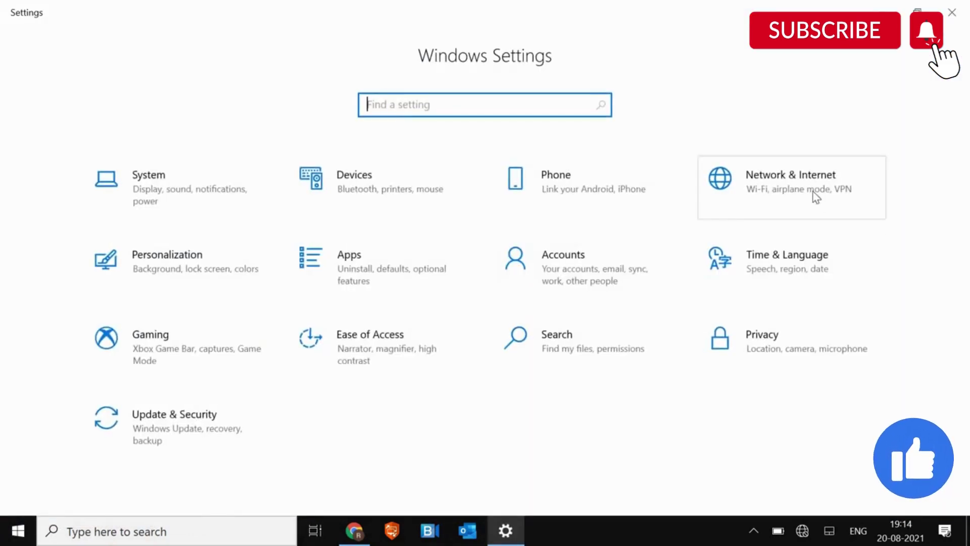
left_click(816, 197)
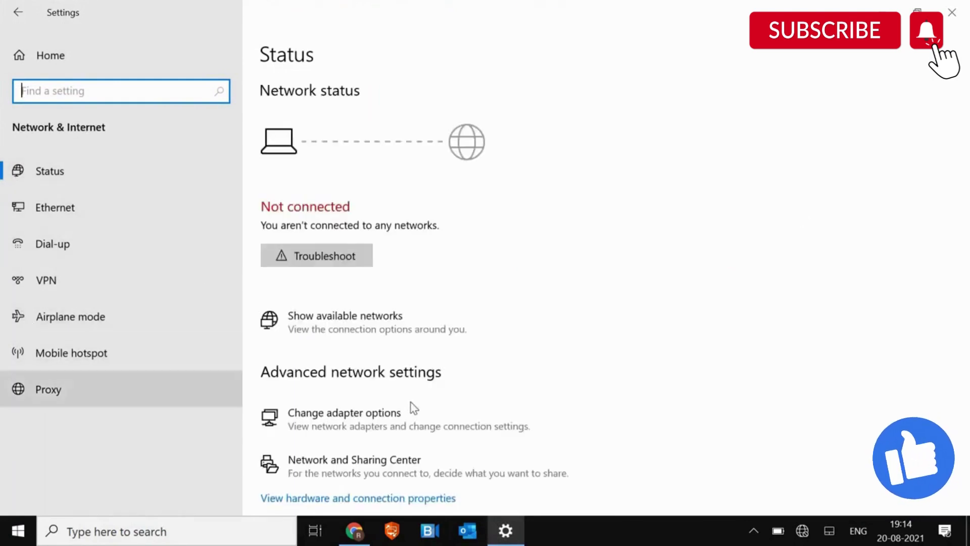
scroll(411, 409, "down", 3)
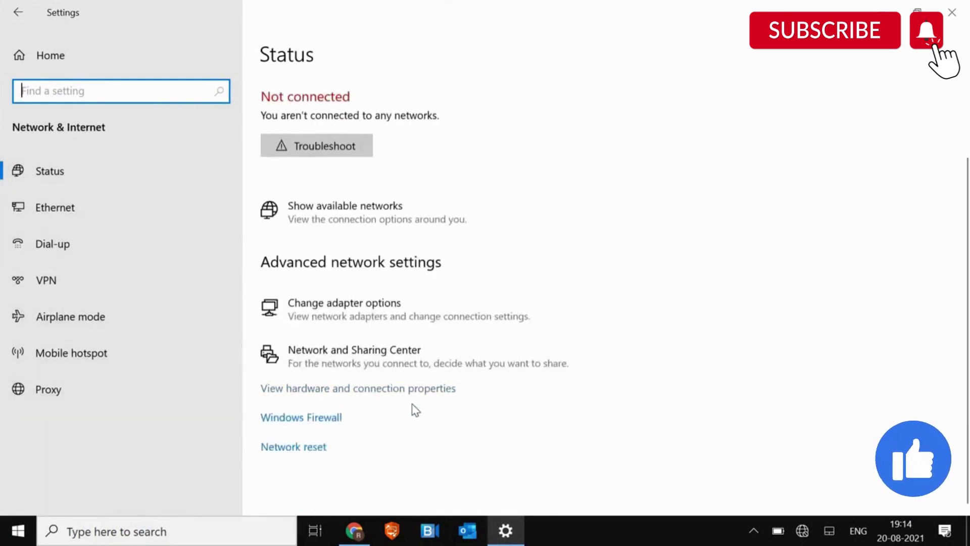
left_click(286, 449)
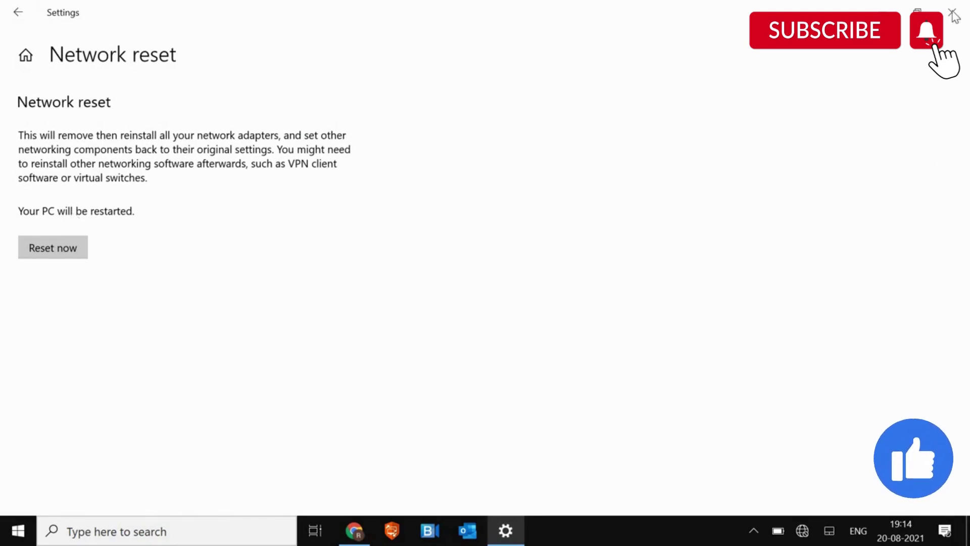
Step: Close Settings without resetting and confirm no network connections are available
left_click(951, 12)
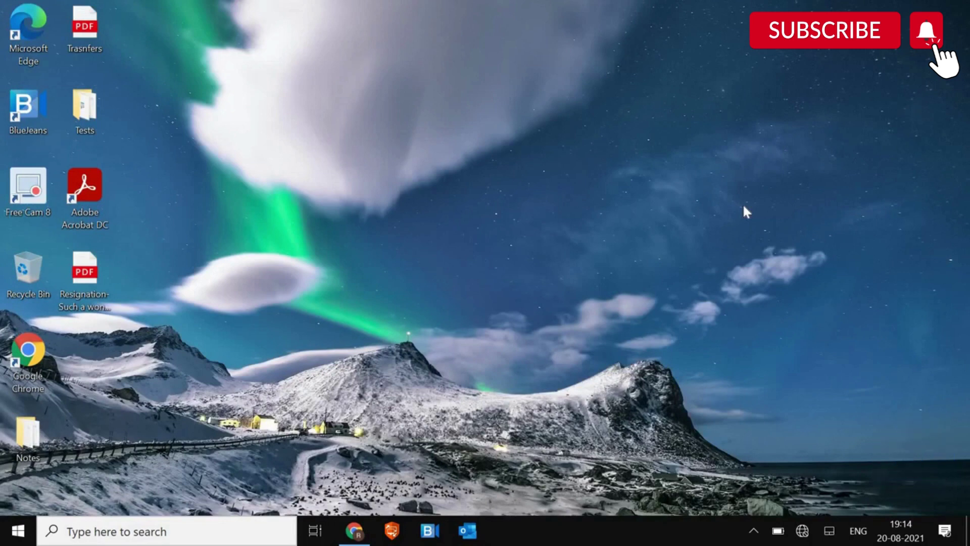
left_click(806, 532)
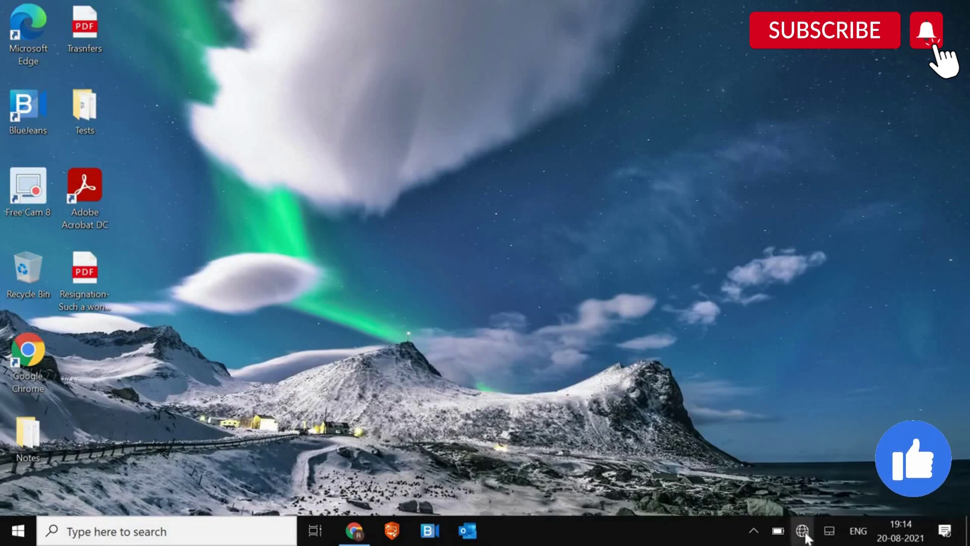
left_click(574, 309)
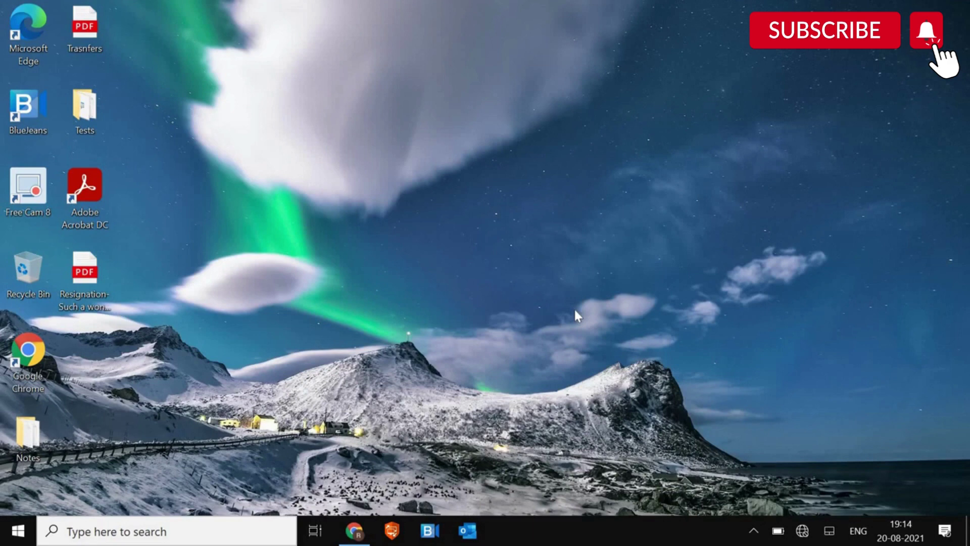
Step: Run 'netsh winsock reset' in a Command Prompt started as administrator
left_click(143, 531)
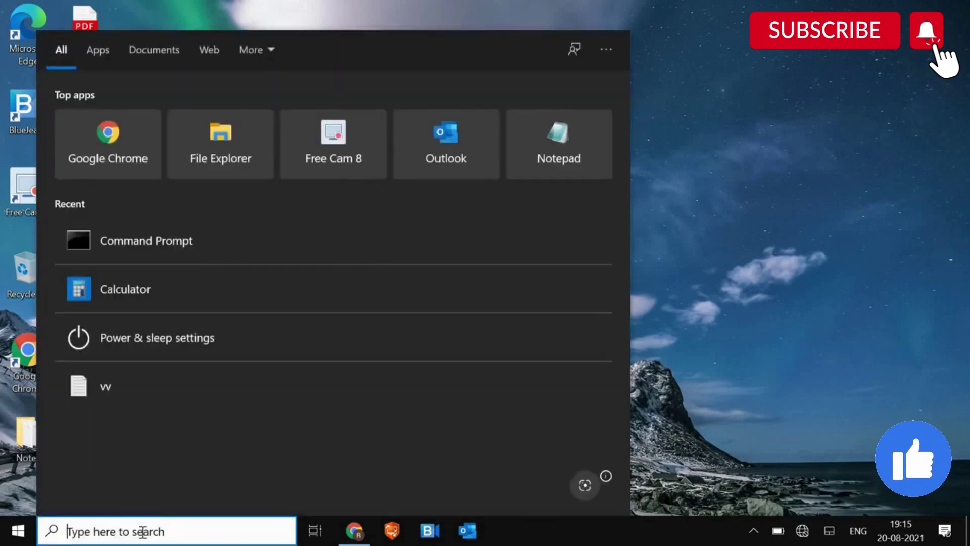
type("cmd")
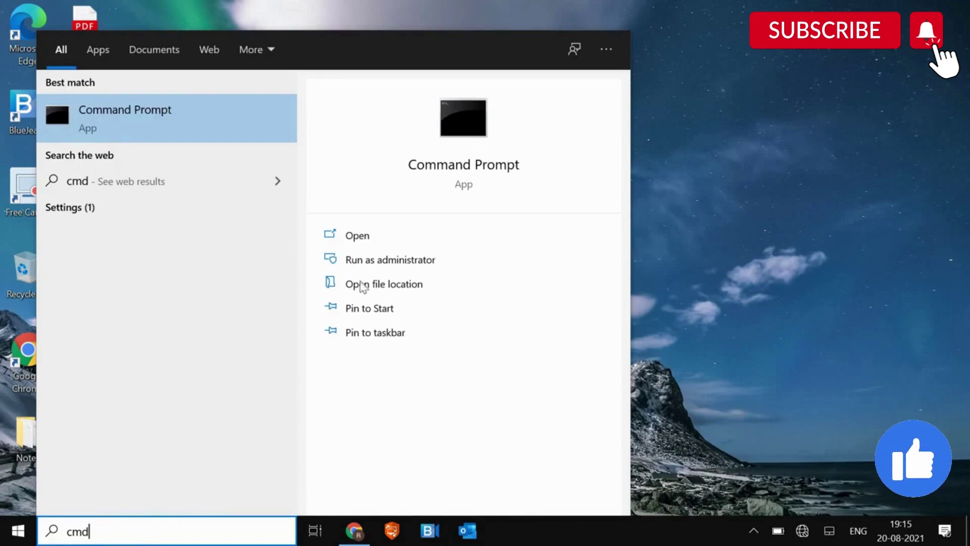
left_click(367, 261)
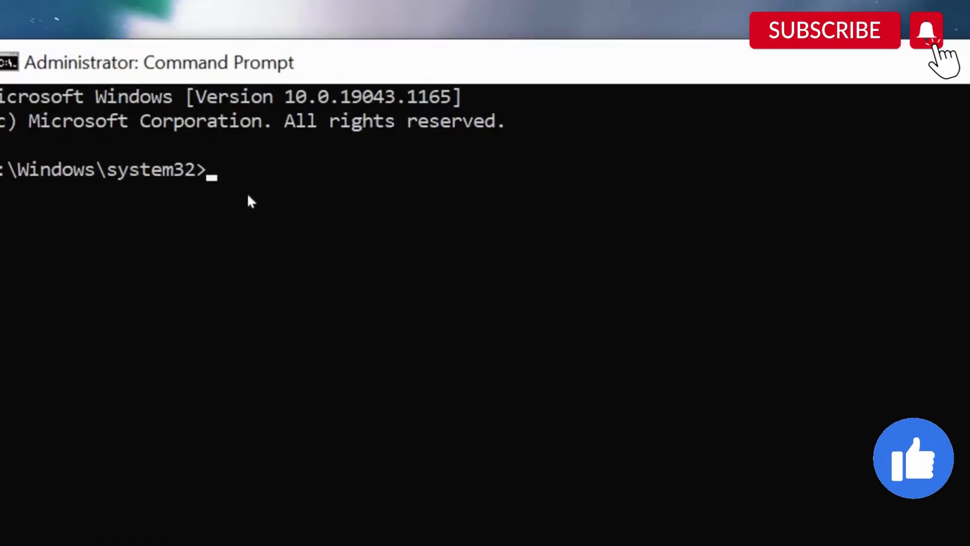
type("ne")
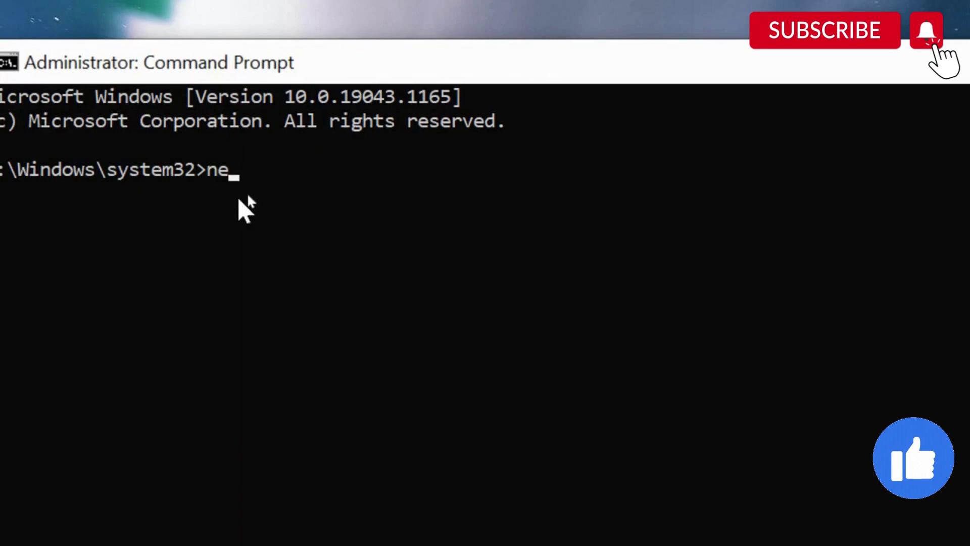
type("tsh")
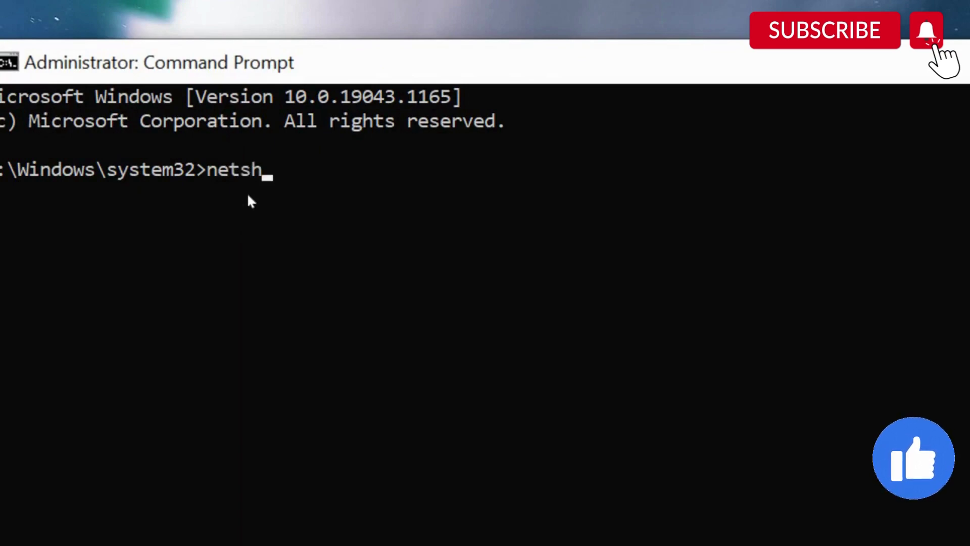
type(" wins")
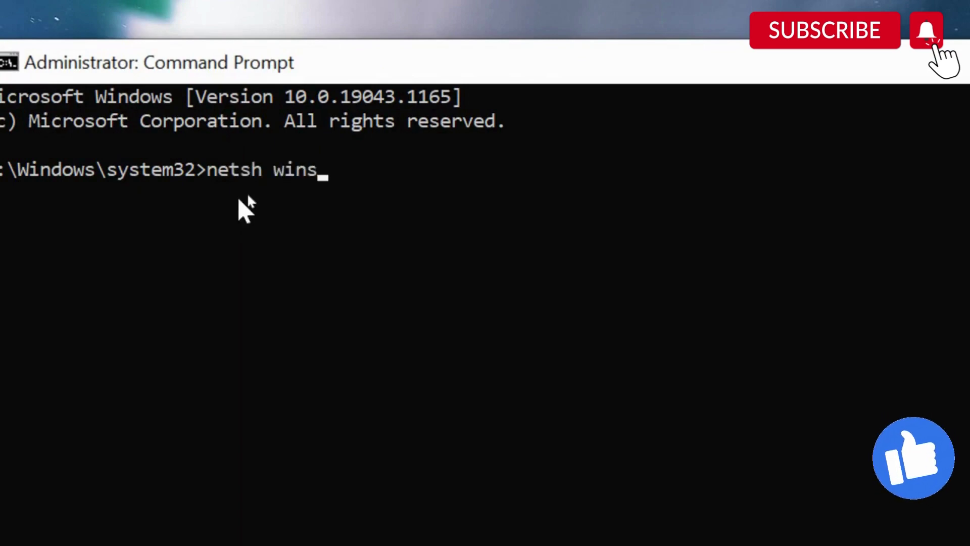
type("ock r")
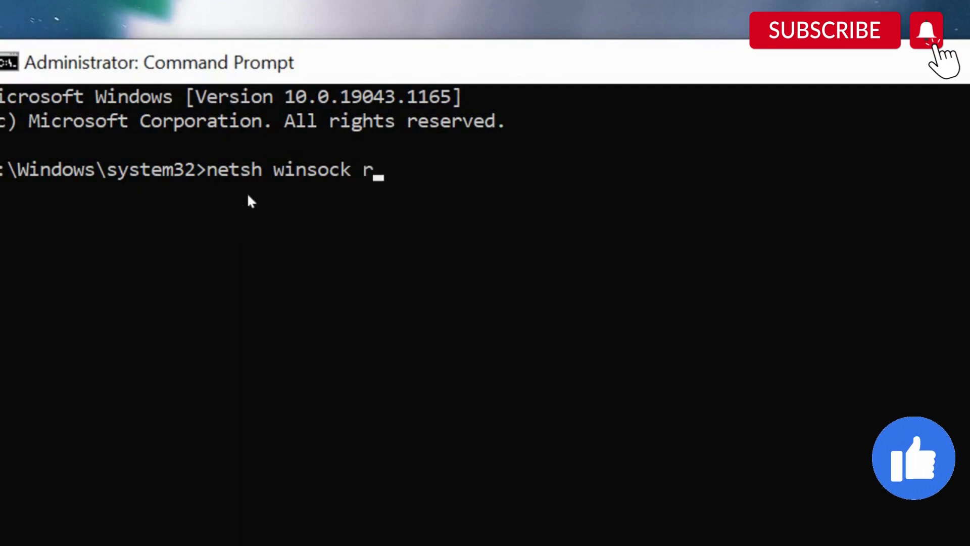
type("eset")
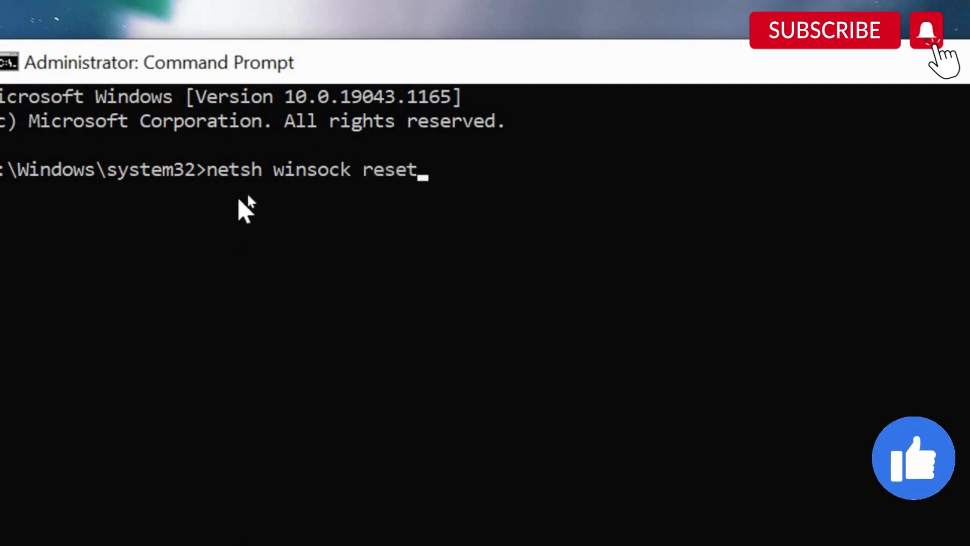
key("Return")
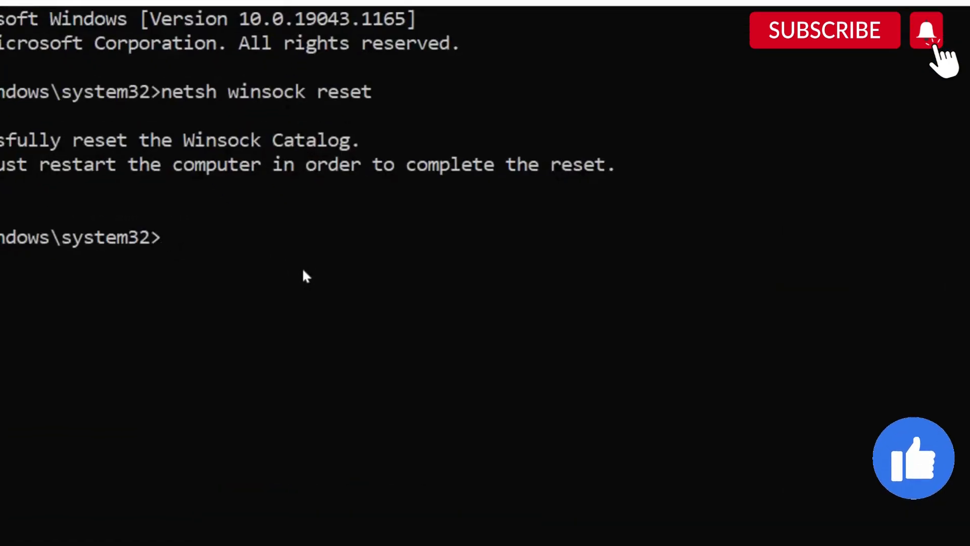
Step: Run 'netsh int ip reset log.txt', review the output, and close Command Prompt
type("nets")
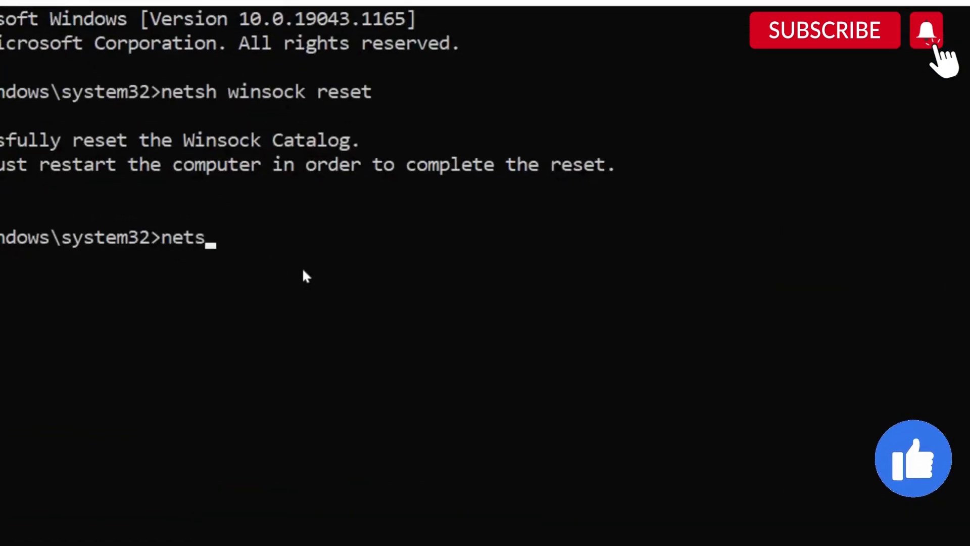
type("h i")
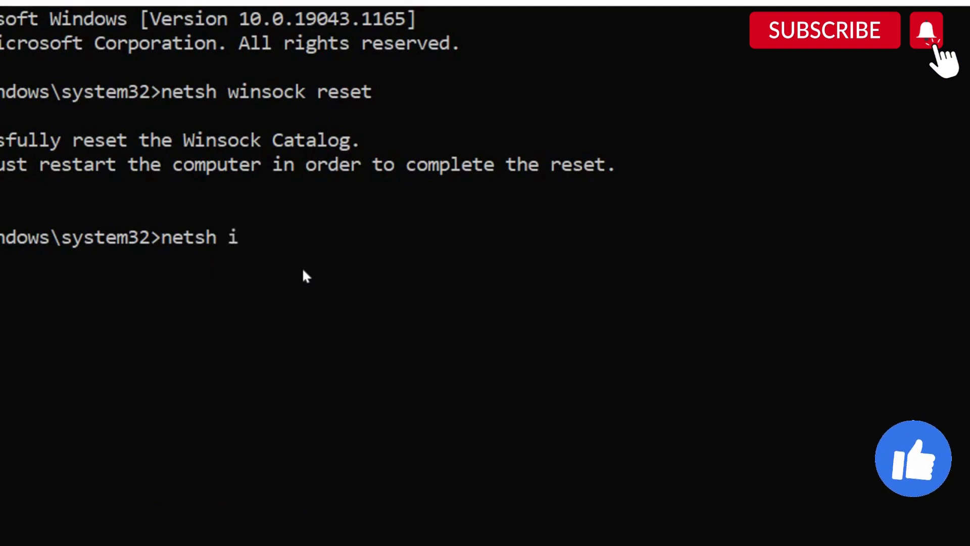
type("nt ip")
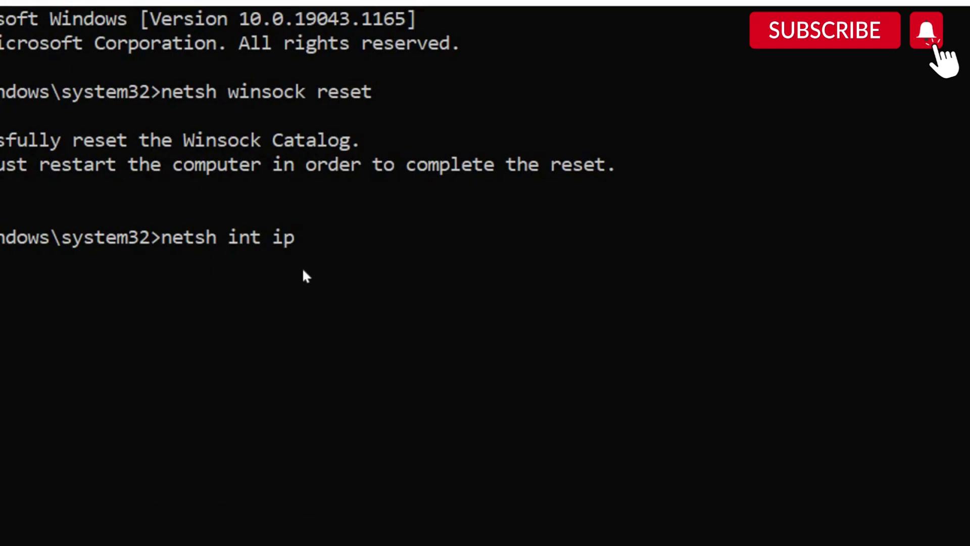
type(" reset ")
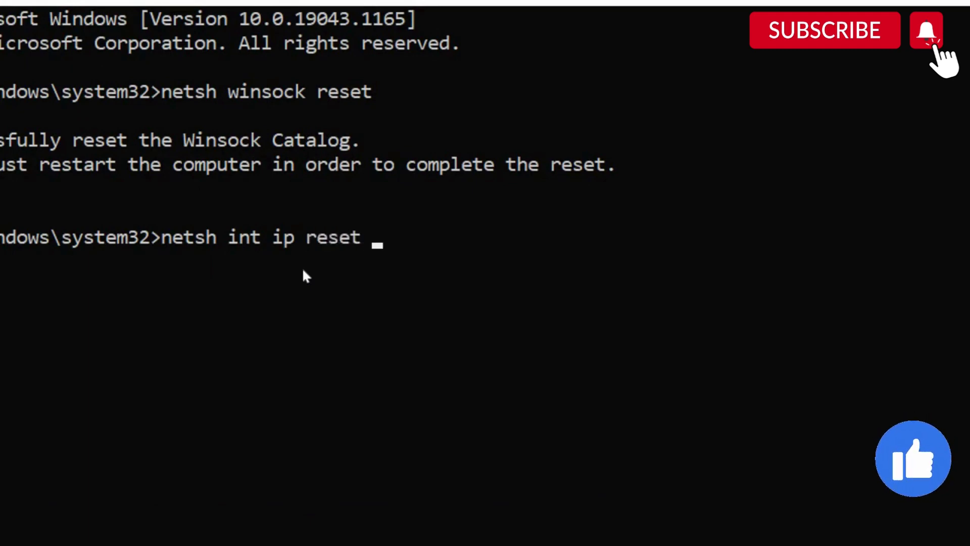
type("log.txt")
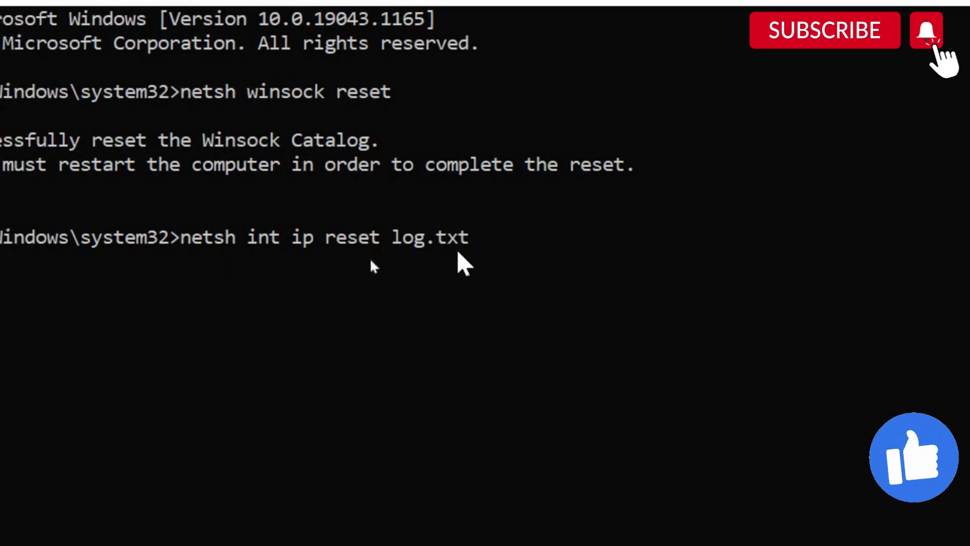
key("Return")
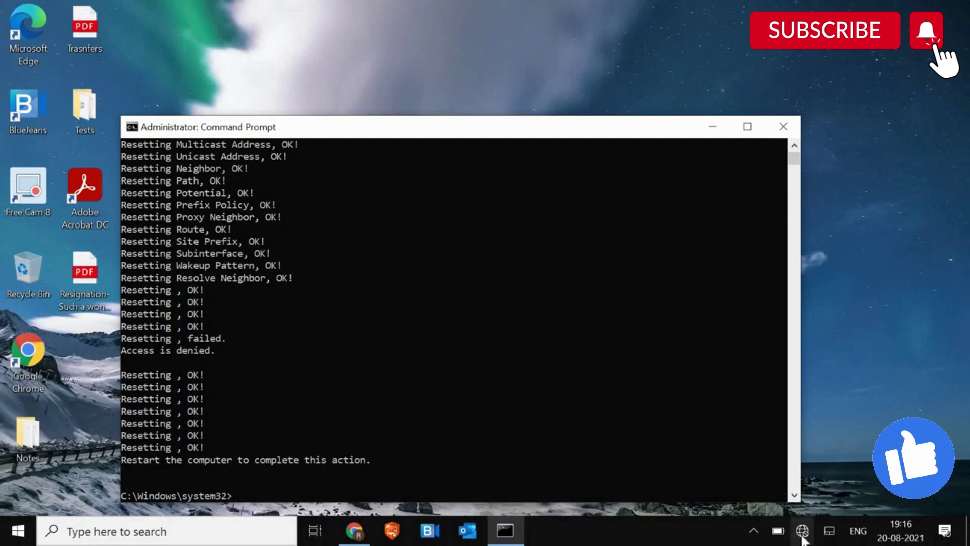
mouse_move(802, 538)
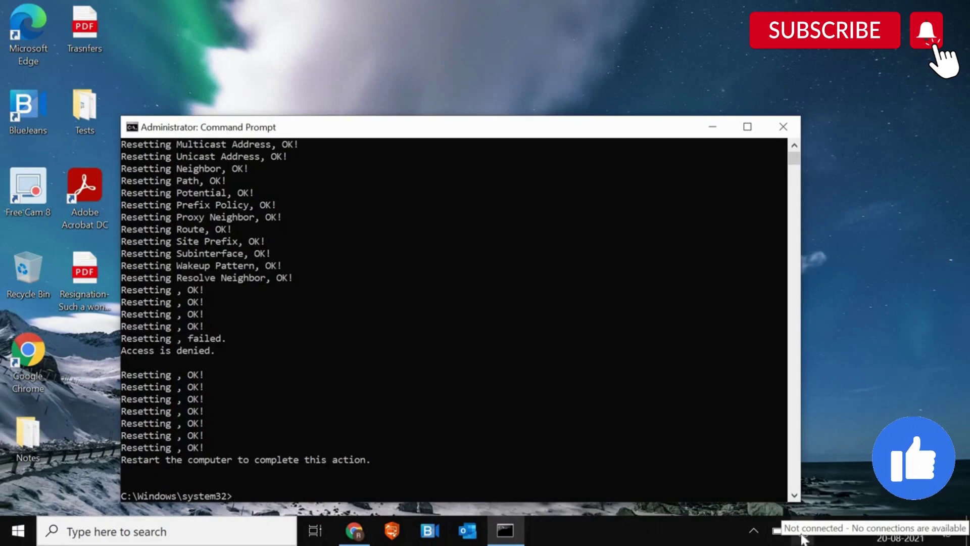
scroll(788, 459, "down", 1)
scroll(788, 458, "down", 6)
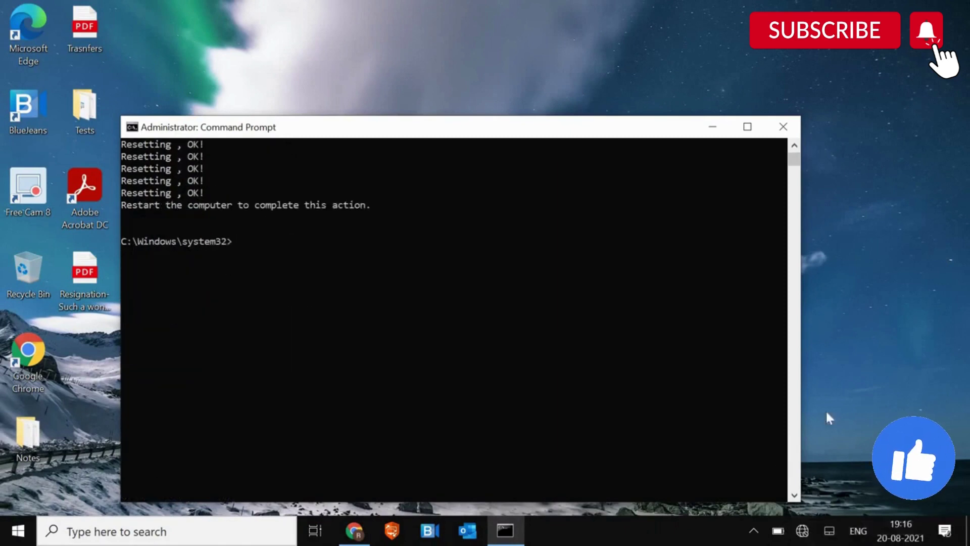
key("alt+F4")
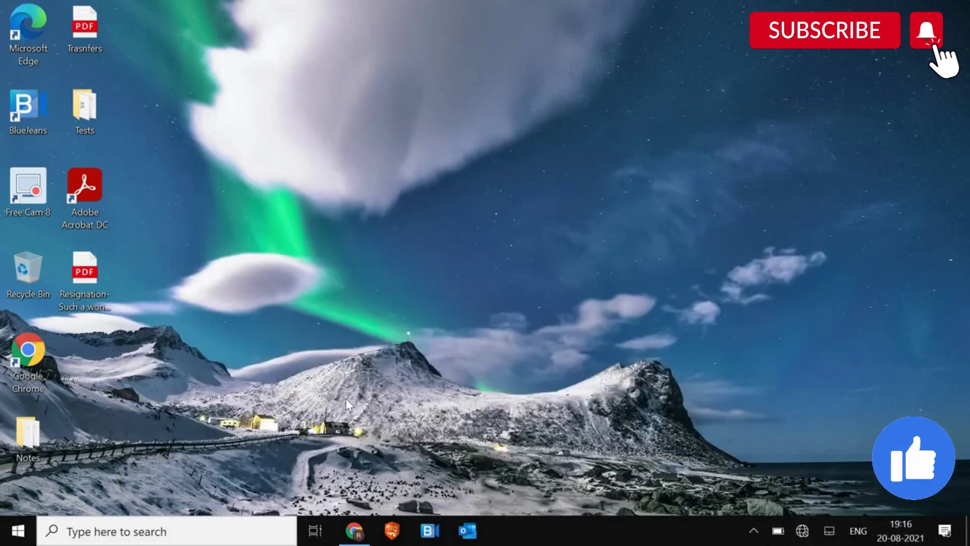
Step: Launch msconfig from the Run dialog
key("super+r")
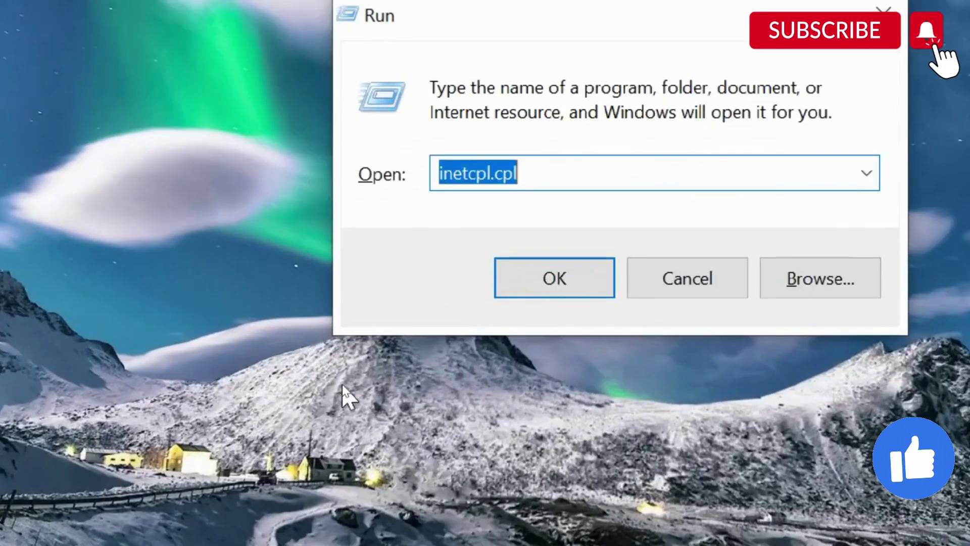
type("sc")
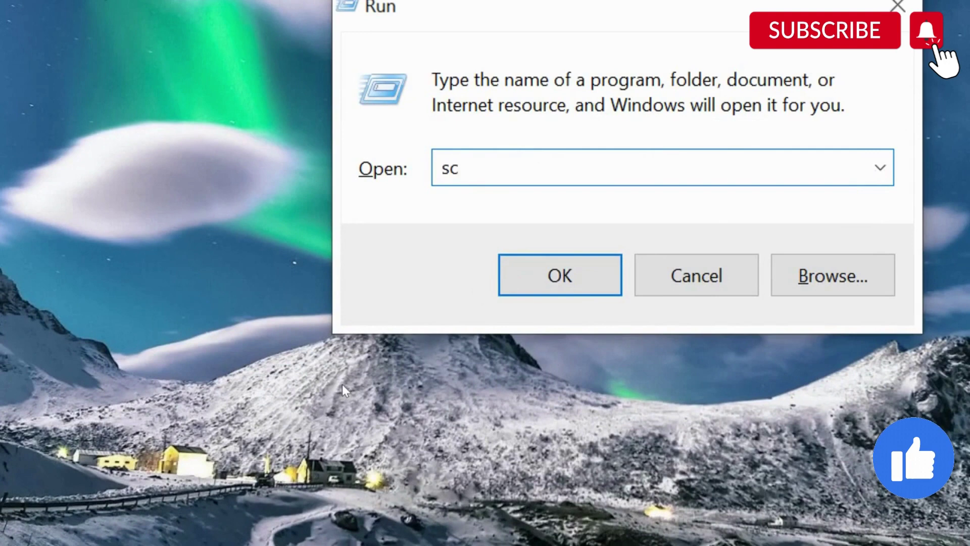
key("BackSpace")
key("BackSpace")
type("msco")
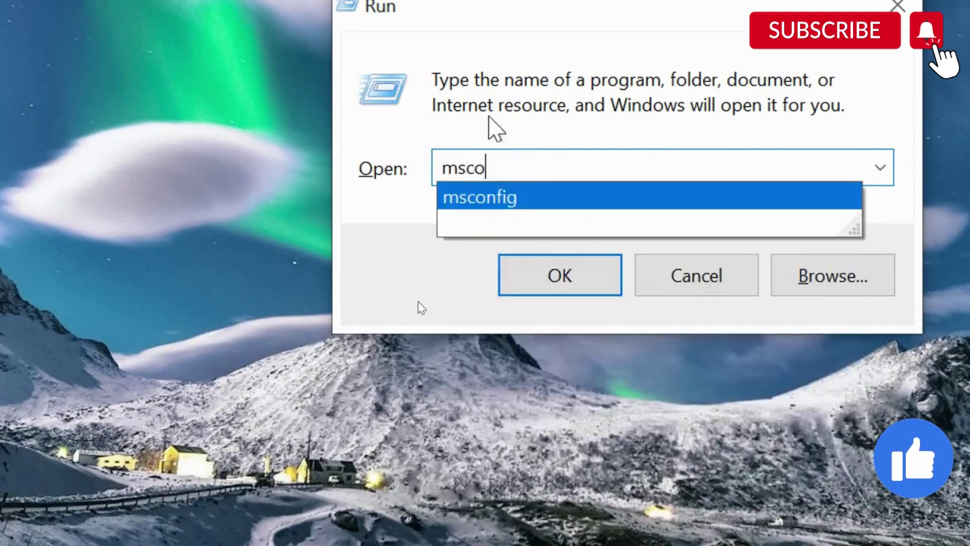
left_click(513, 204)
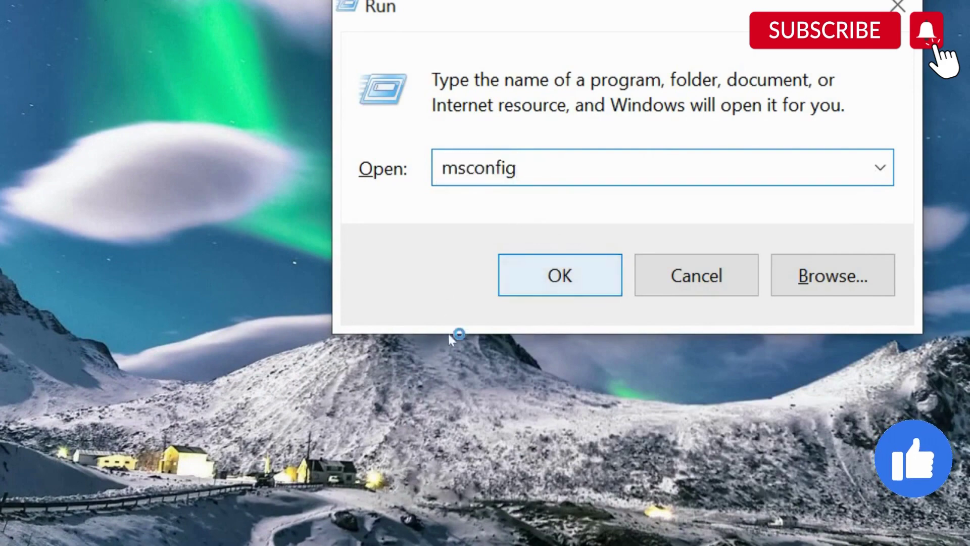
left_click(559, 293)
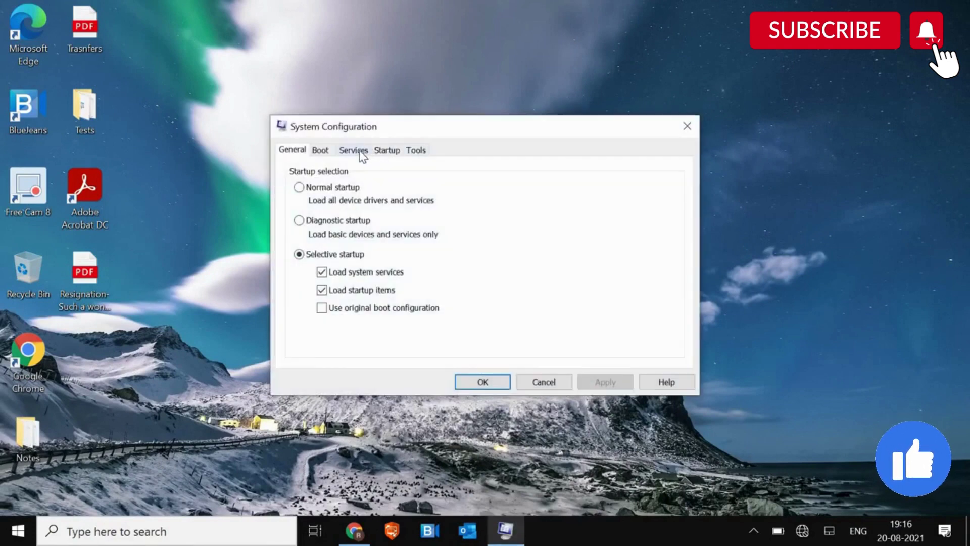
Step: On the Services tab, disable all then enable all services, apply, and confirm
left_click(362, 153)
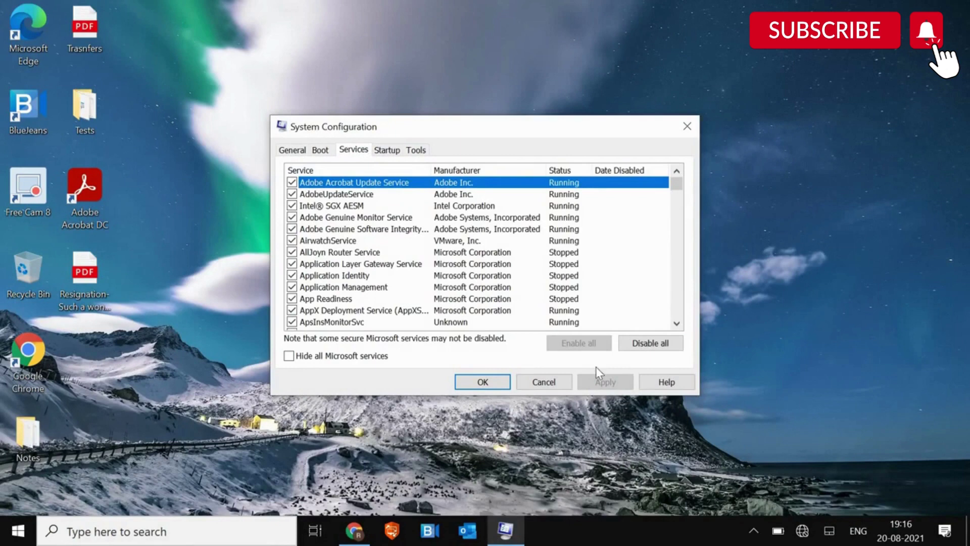
left_click(656, 344)
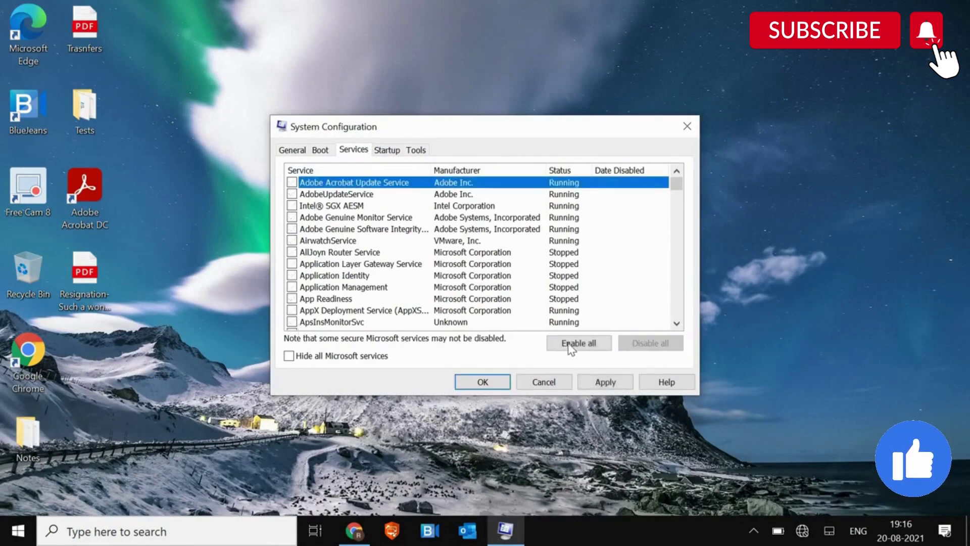
left_click(570, 346)
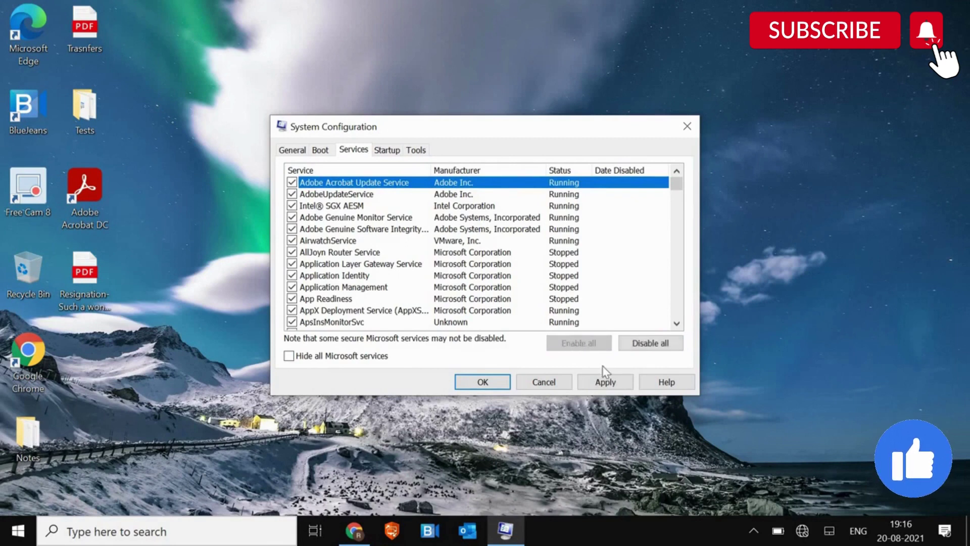
left_click(606, 385)
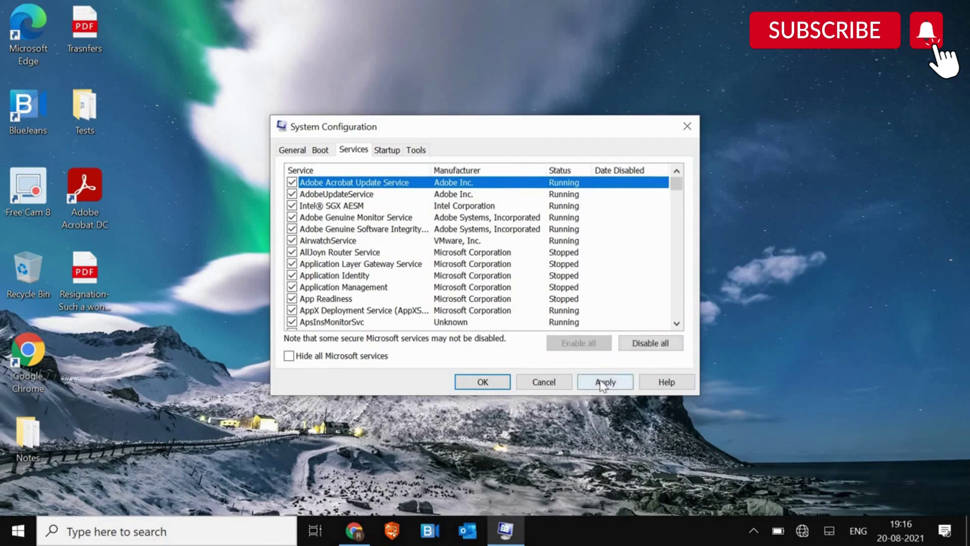
left_click(482, 382)
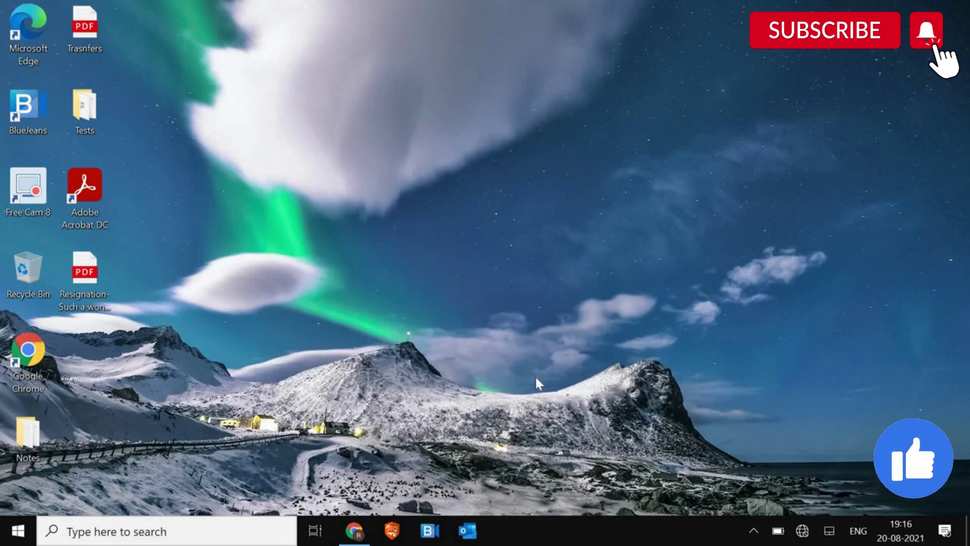